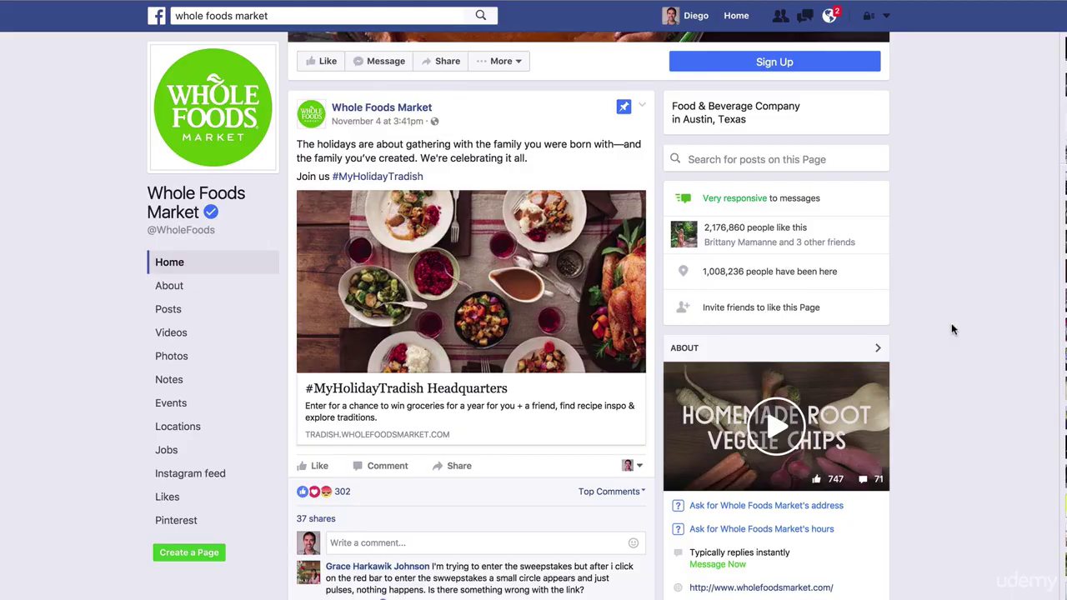
Scroll the Whole Foods Market page past the pinned post and Locations box to the Apps box
{"action": "scroll", "coordinate": [951, 329], "scroll_direction": "up", "scroll_amount": 3}
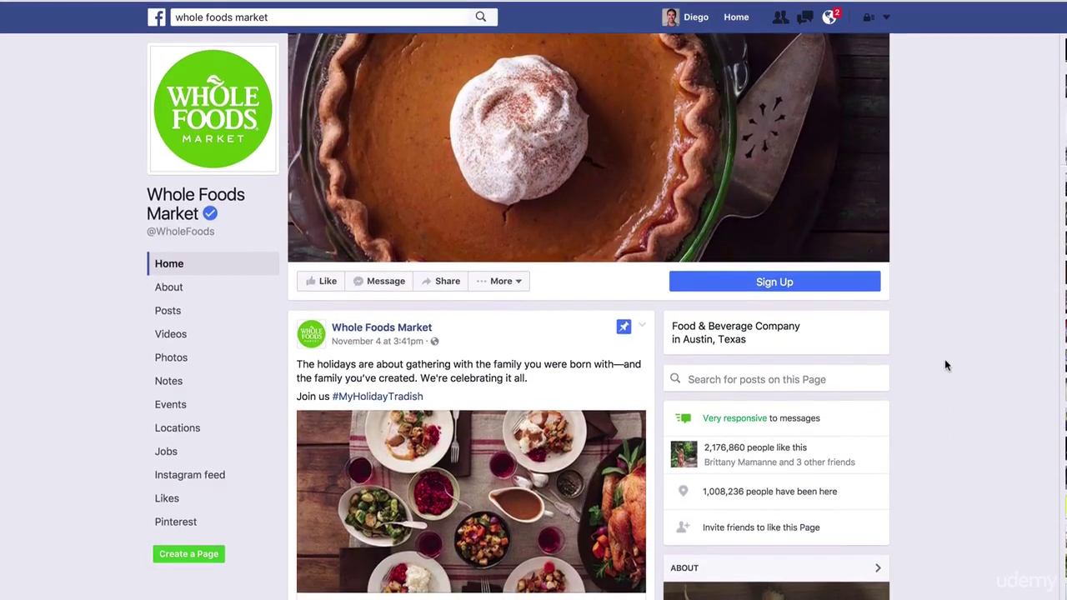
{"action": "scroll", "coordinate": [945, 364], "scroll_direction": "down", "scroll_amount": 3}
{"action": "scroll", "coordinate": [945, 364], "scroll_direction": "down", "scroll_amount": 3}
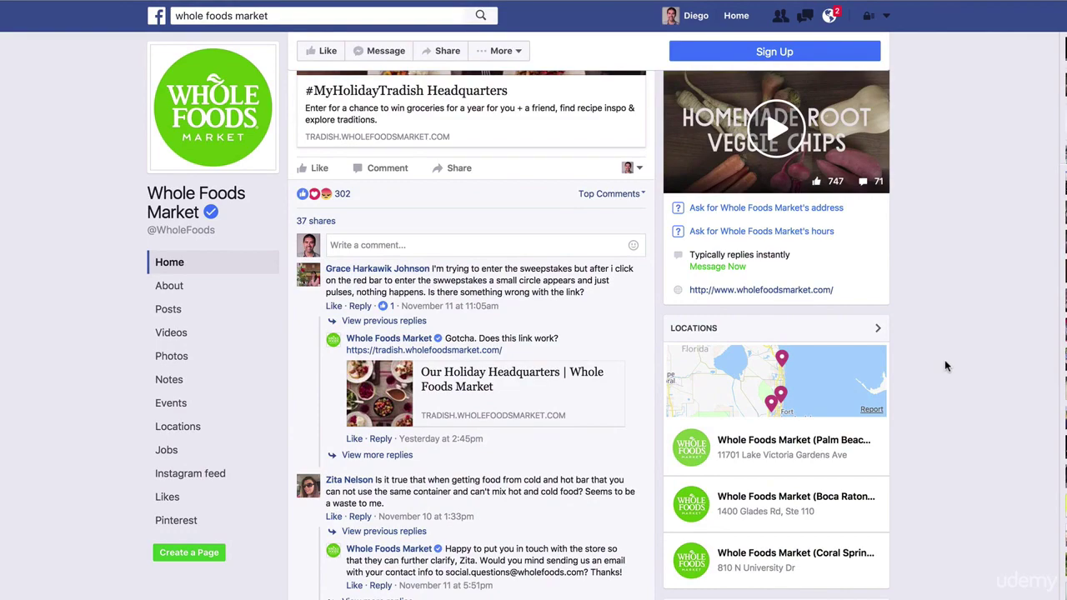
{"action": "scroll", "coordinate": [944, 364], "scroll_direction": "down", "scroll_amount": 3}
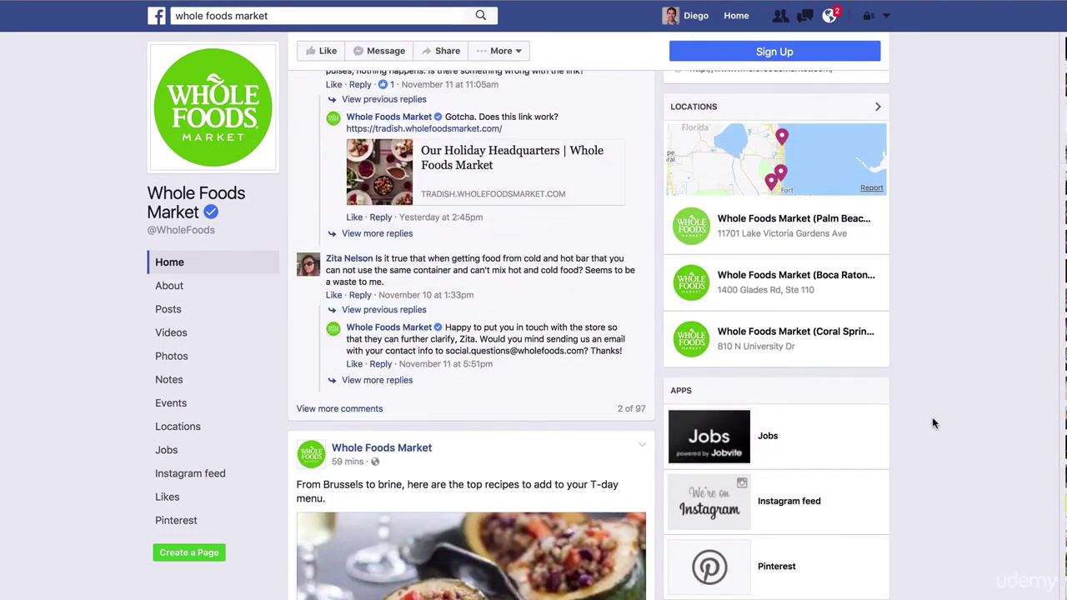
{"action": "scroll", "coordinate": [927, 391], "scroll_direction": "up", "scroll_amount": 10}
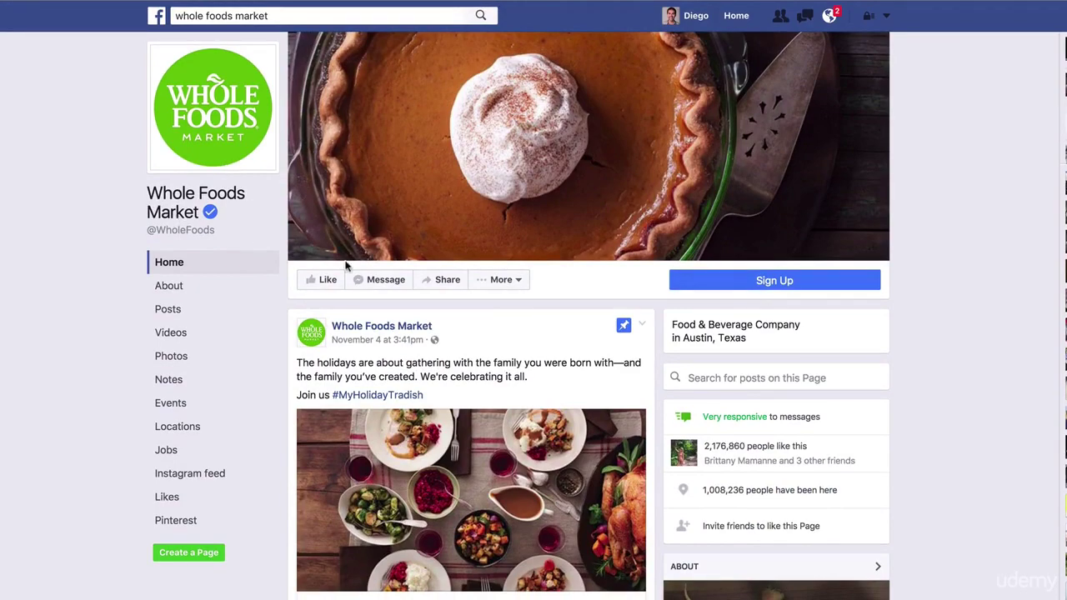
{"action": "scroll", "coordinate": [670, 345], "scroll_direction": "down", "scroll_amount": 3}
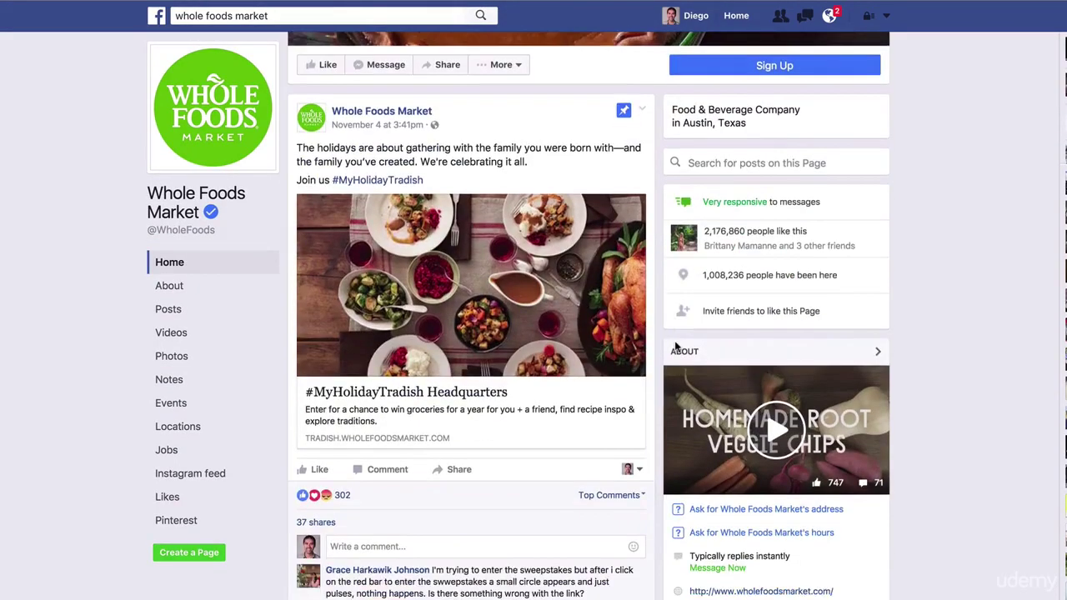
{"action": "scroll", "coordinate": [677, 346], "scroll_direction": "down", "scroll_amount": 3}
{"action": "scroll", "coordinate": [677, 346], "scroll_direction": "up", "scroll_amount": 6}
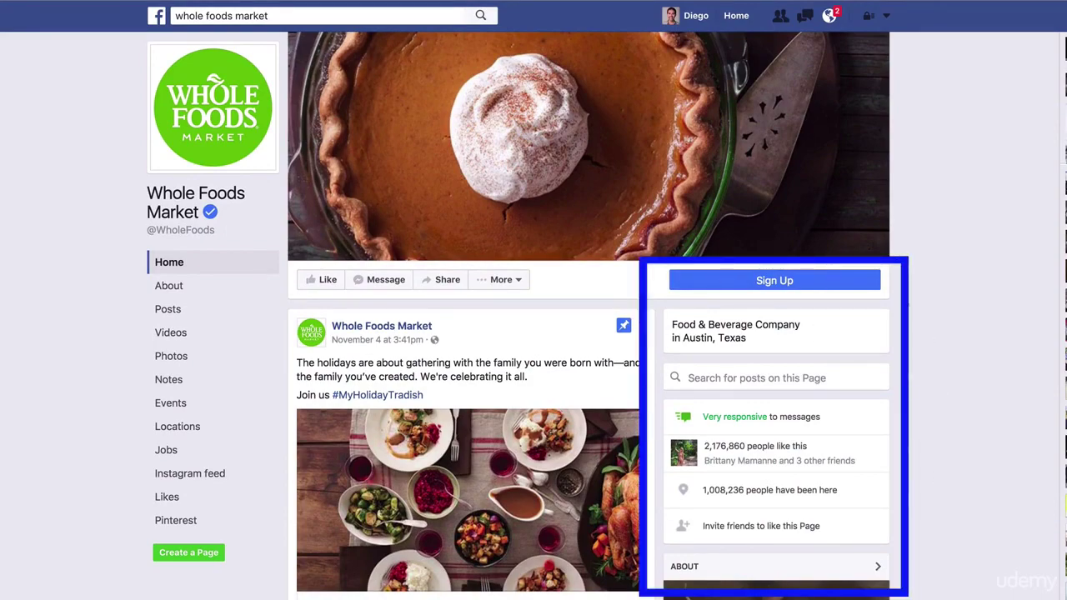
{"action": "scroll", "coordinate": [733, 467], "scroll_direction": "down", "scroll_amount": 3}
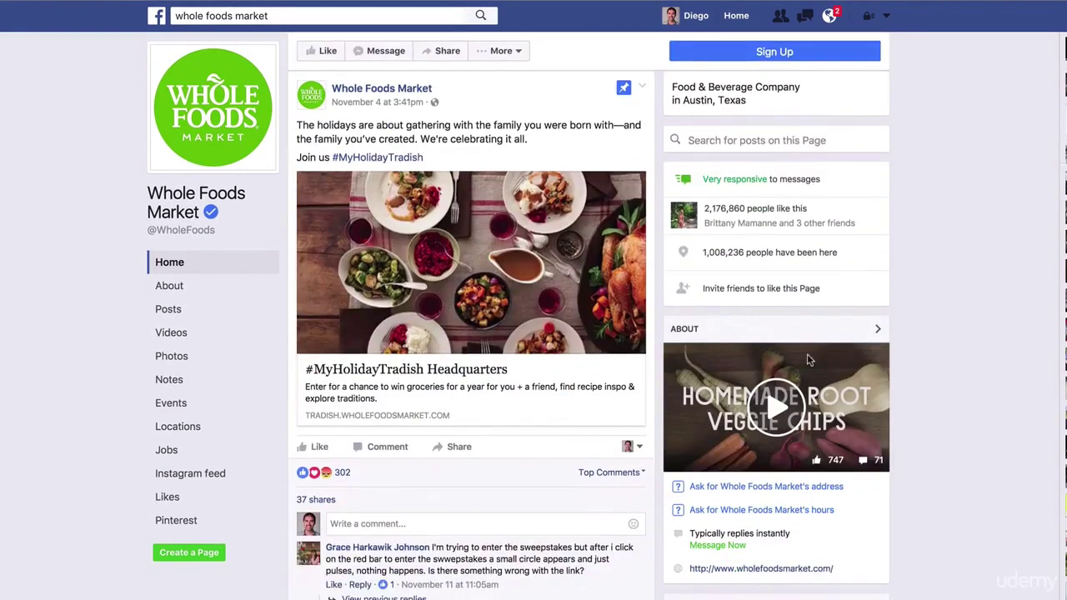
{"action": "scroll", "coordinate": [785, 279], "scroll_direction": "down", "scroll_amount": 4}
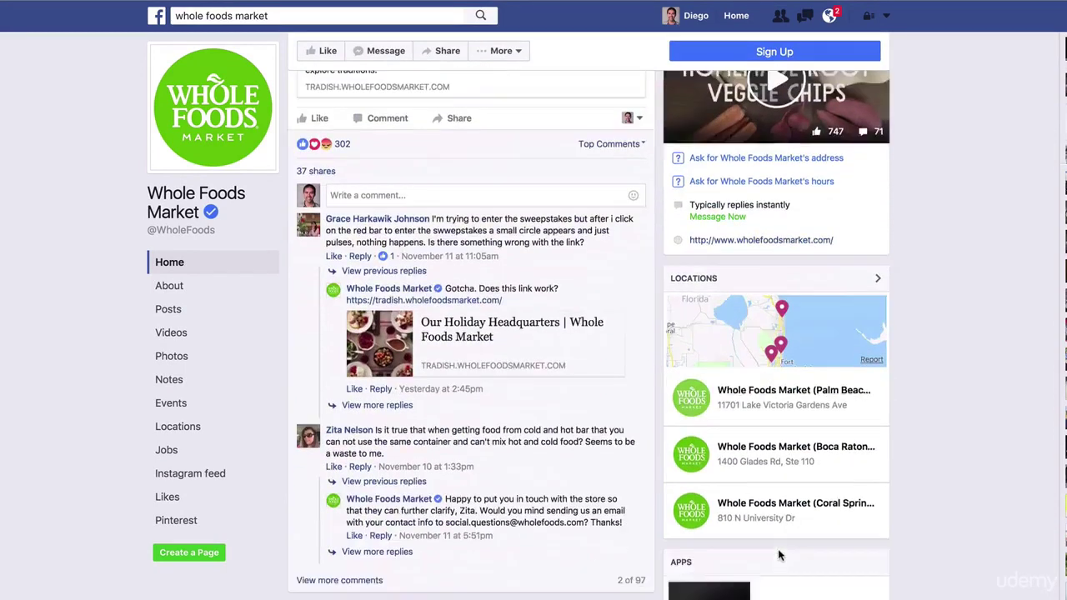
{"action": "scroll", "coordinate": [779, 555], "scroll_direction": "down", "scroll_amount": 3}
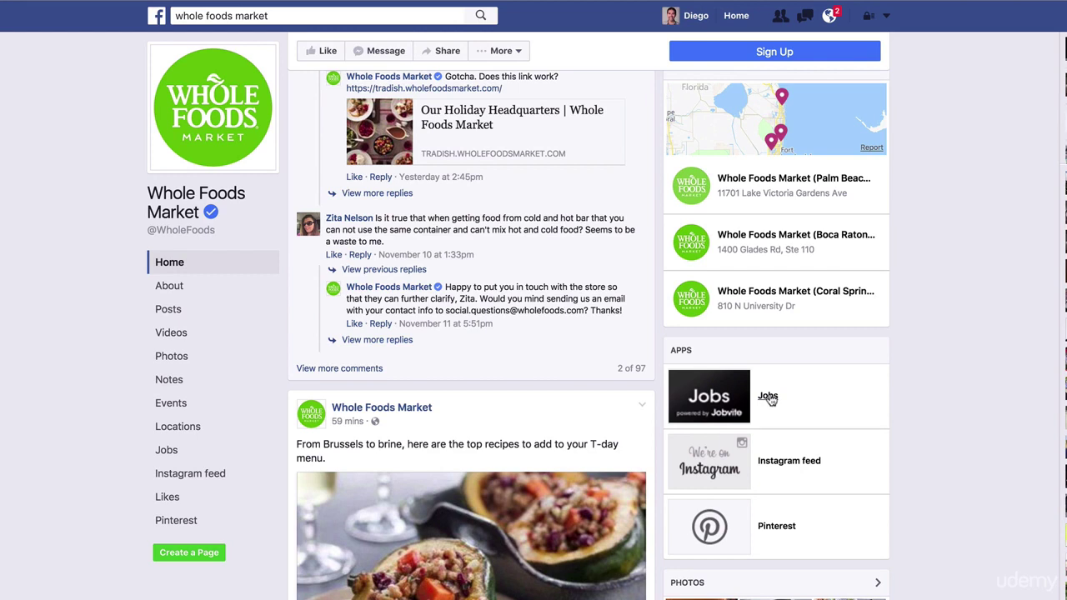
Open the Whole Foods Market Instagram feed tab and browse its photo grid
{"action": "left_click", "coordinate": [802, 465]}
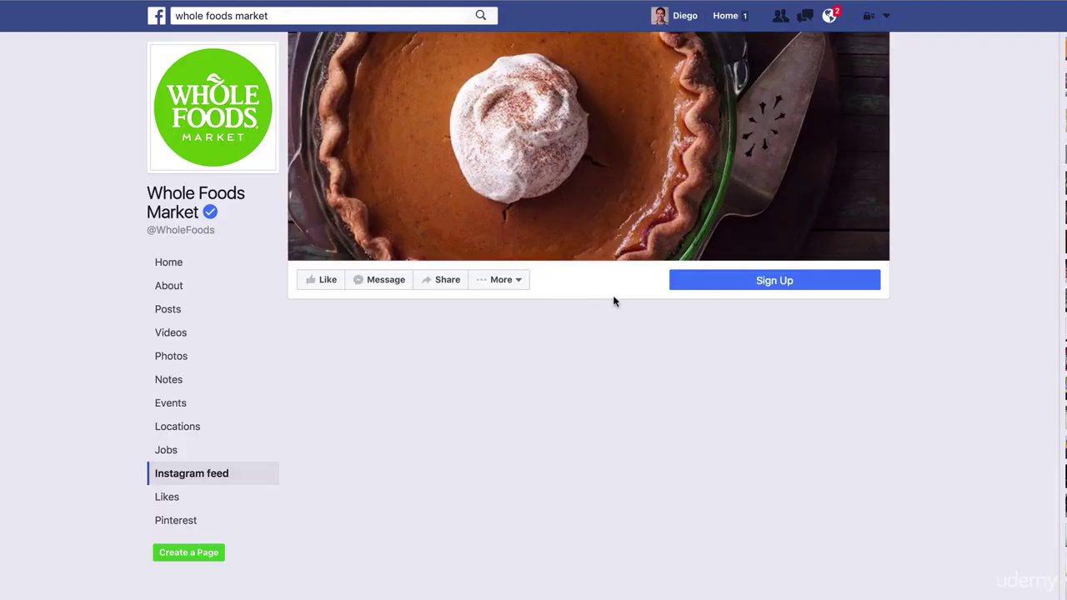
{"action": "scroll", "coordinate": [612, 313], "scroll_direction": "down", "scroll_amount": 3}
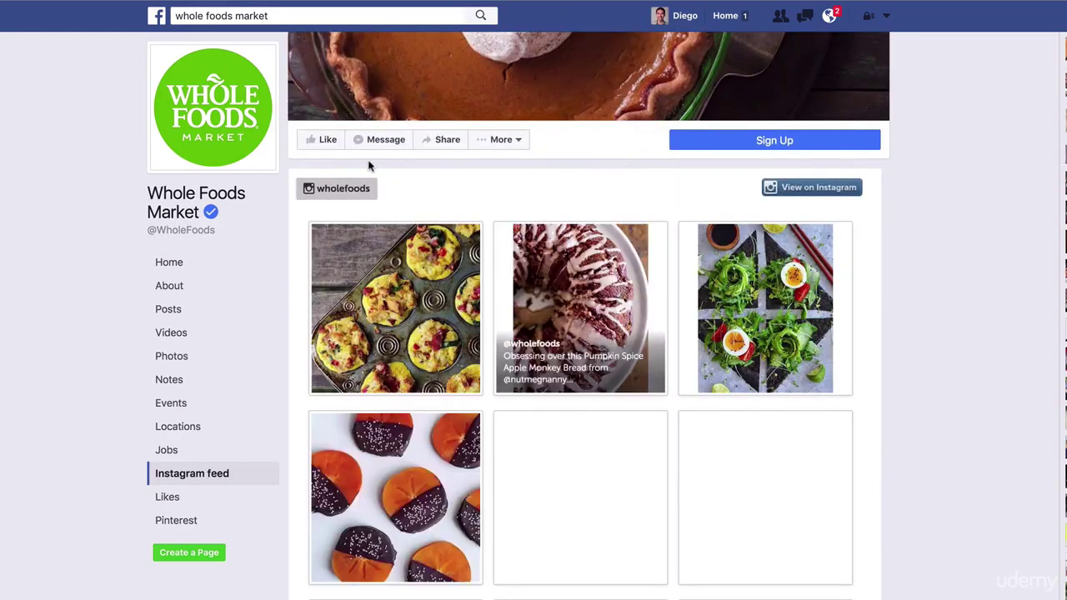
{"action": "scroll", "coordinate": [484, 271], "scroll_direction": "down", "scroll_amount": 9}
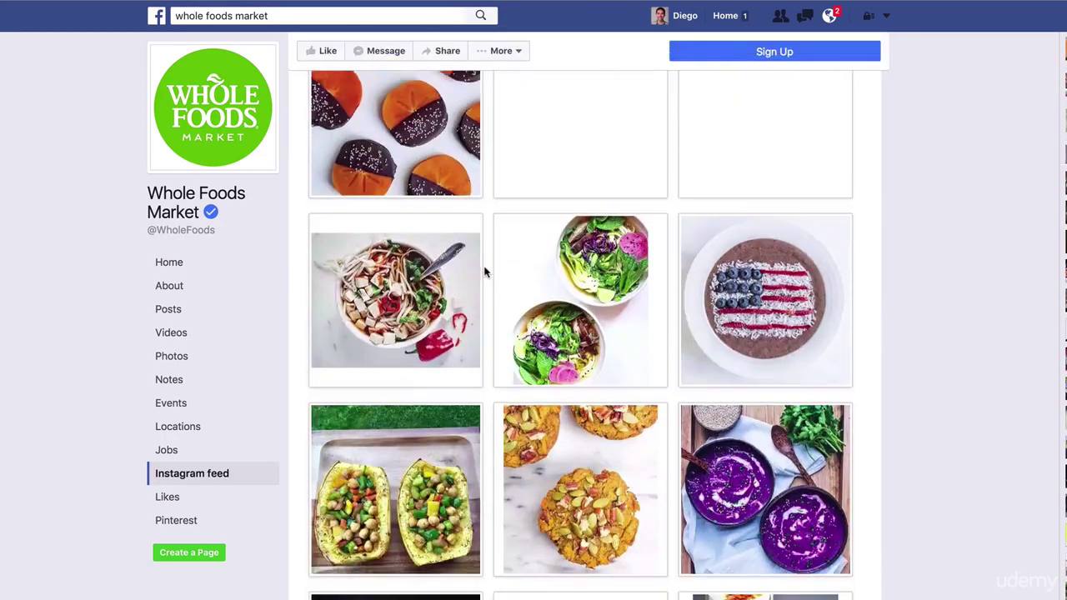
{"action": "scroll", "coordinate": [486, 269], "scroll_direction": "down", "scroll_amount": 5}
{"action": "scroll", "coordinate": [486, 269], "scroll_direction": "up", "scroll_amount": 12}
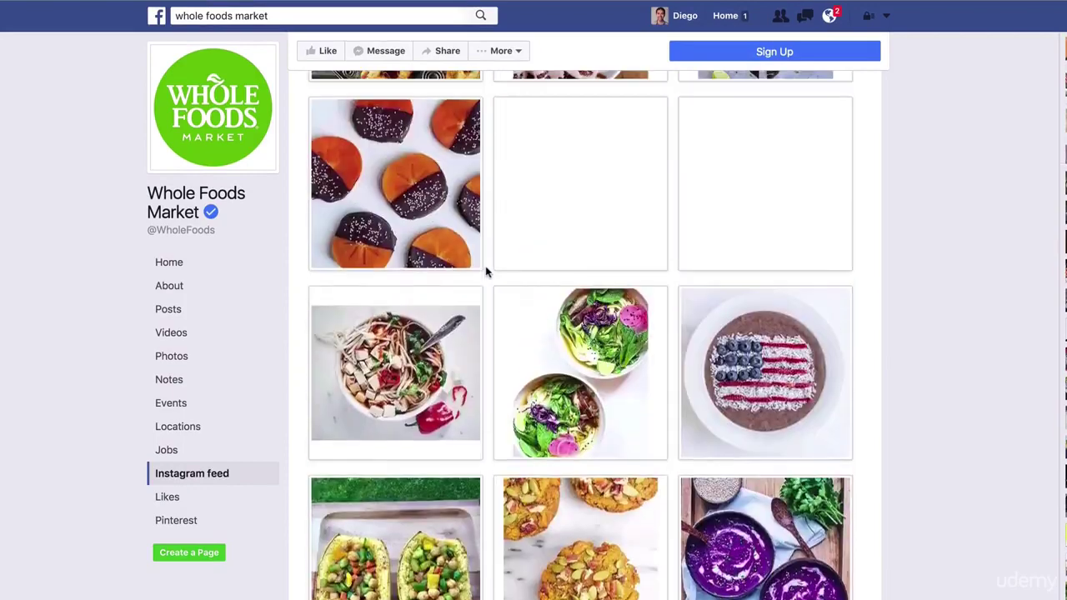
{"action": "scroll", "coordinate": [579, 335], "scroll_direction": "up", "scroll_amount": 1}
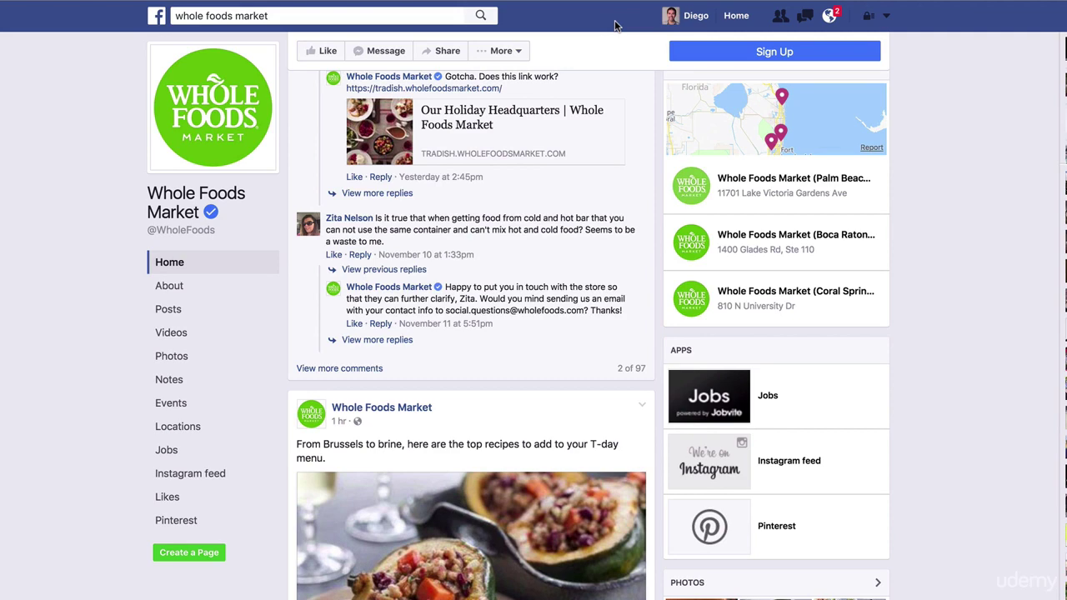
{"action": "scroll", "coordinate": [948, 252], "scroll_direction": "up", "scroll_amount": 15}
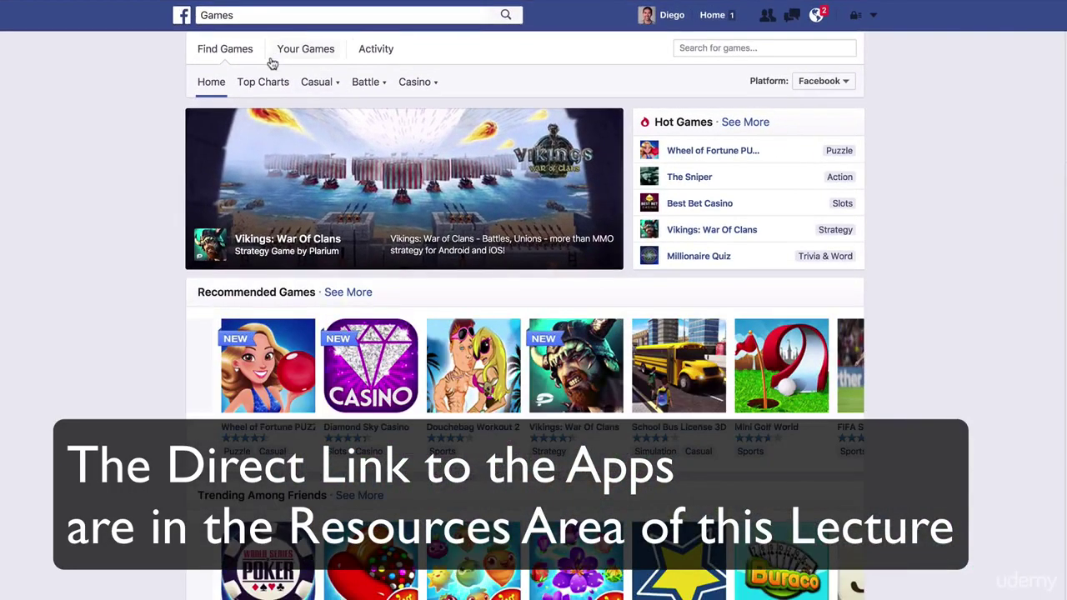
Switch the Games page to Top Charts and view the casual games categories
{"action": "scroll", "coordinate": [663, 316], "scroll_direction": "down", "scroll_amount": 6}
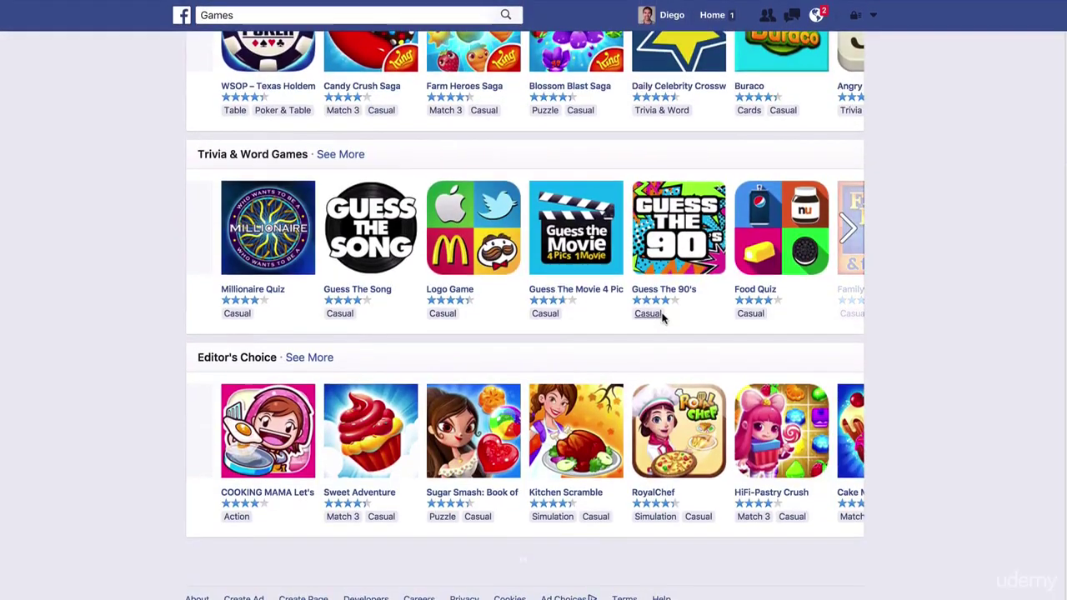
{"action": "scroll", "coordinate": [662, 316], "scroll_direction": "up", "scroll_amount": 6}
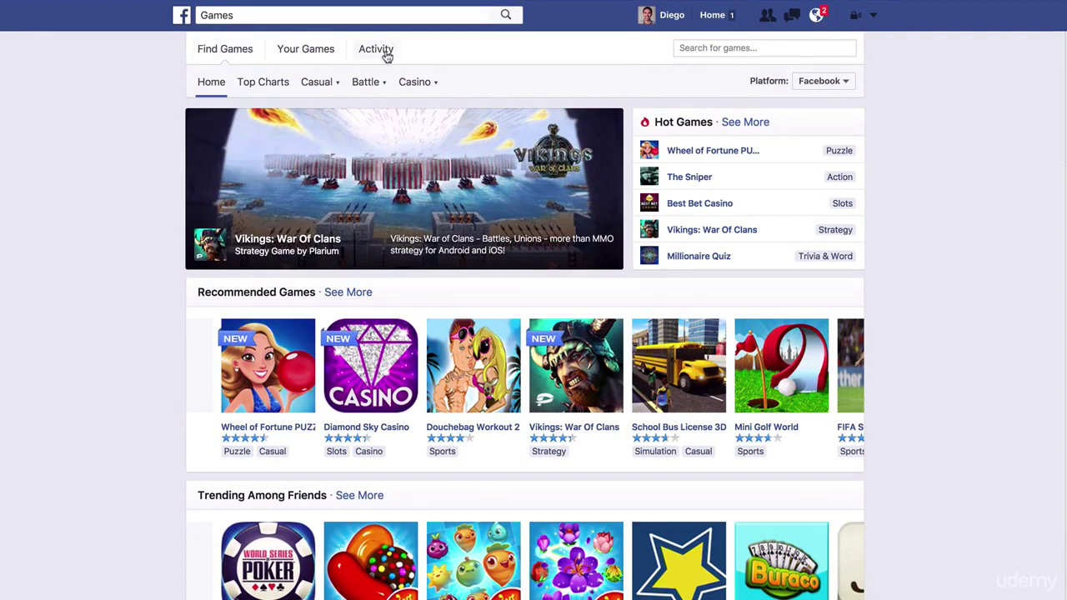
{"action": "left_click", "coordinate": [273, 88]}
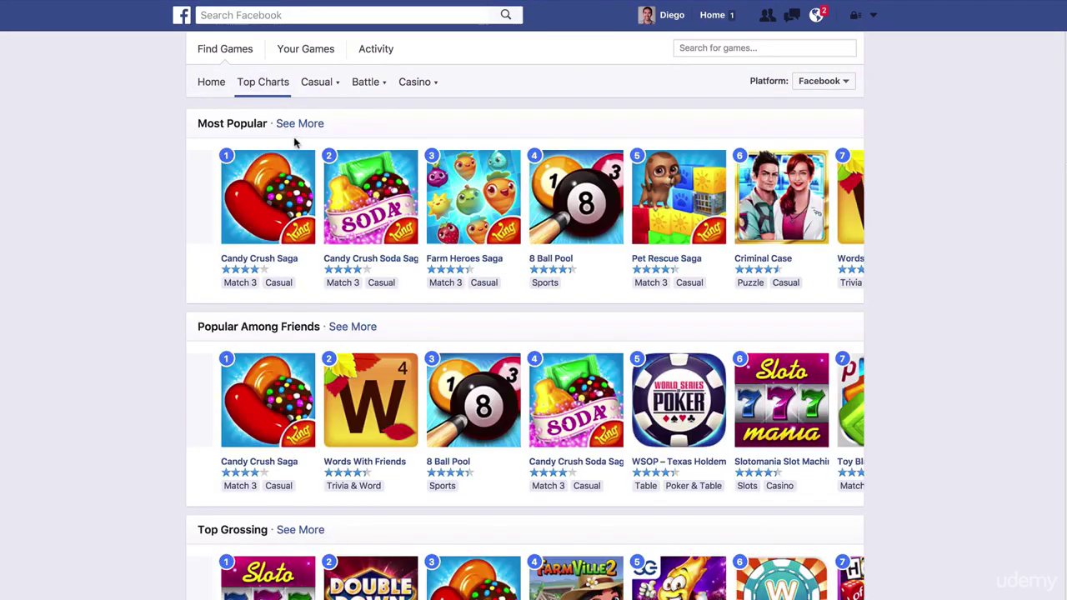
{"action": "scroll", "coordinate": [294, 144], "scroll_direction": "down", "scroll_amount": 4}
{"action": "scroll", "coordinate": [307, 213], "scroll_direction": "up", "scroll_amount": 5}
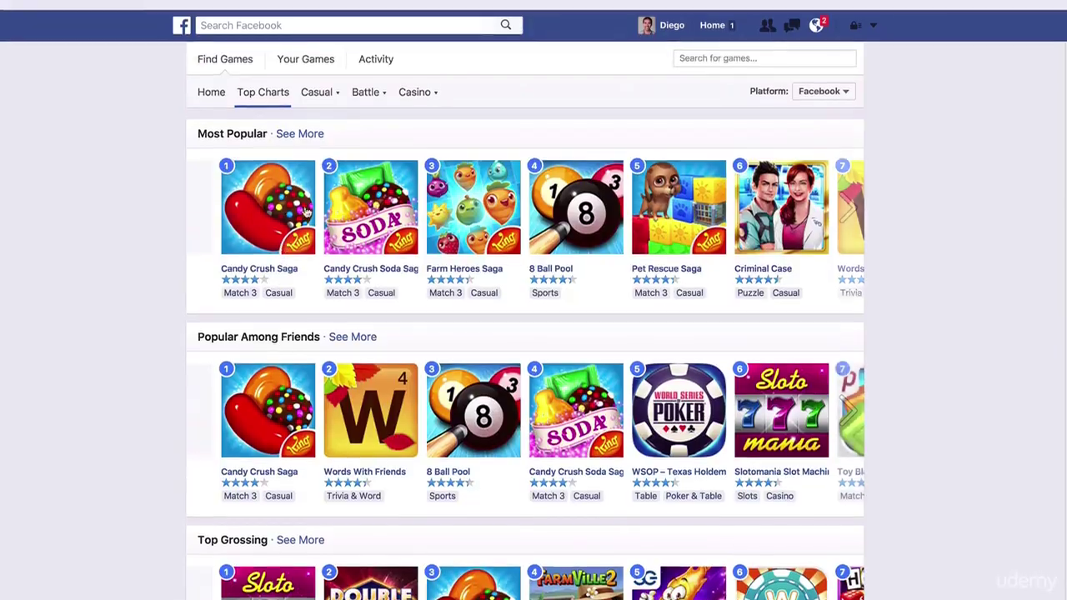
{"action": "left_click", "coordinate": [326, 86]}
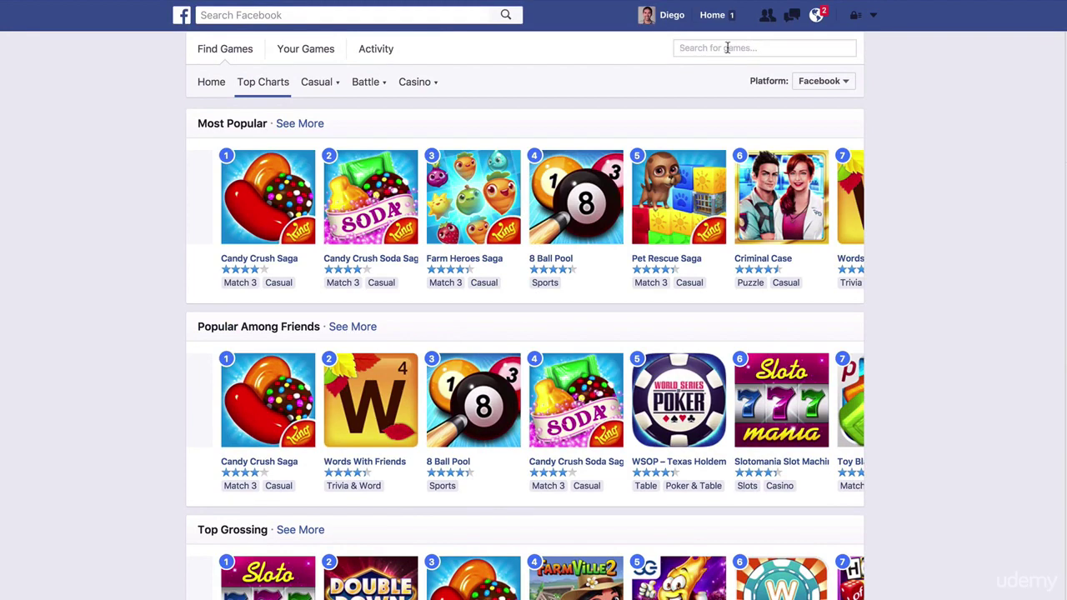
Search games for 'youtube' and open the Youtube Tab app's details
{"action": "left_click", "coordinate": [740, 48]}
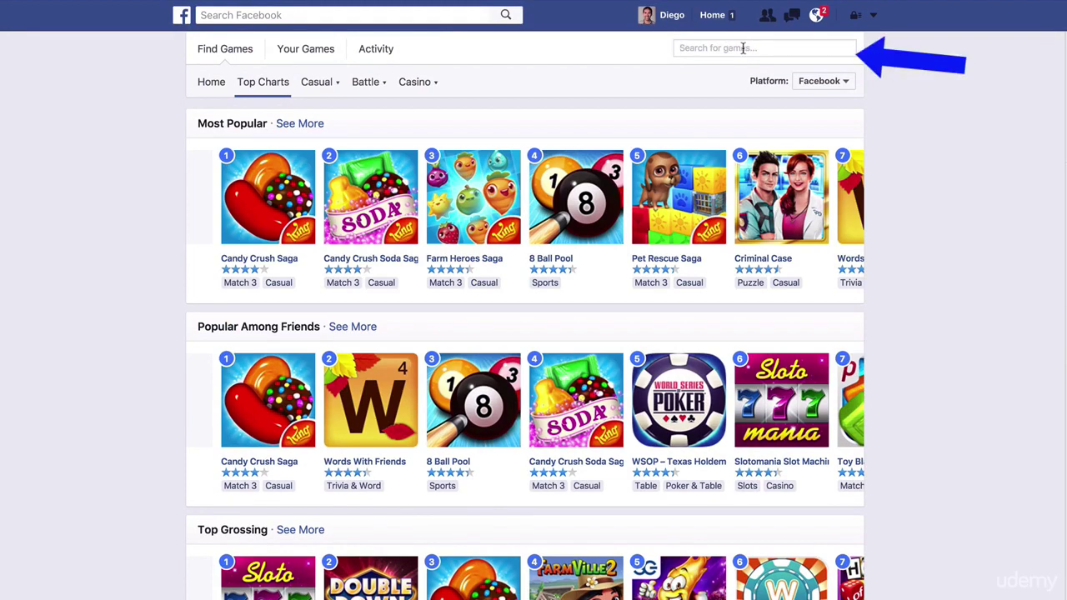
{"action": "type", "text": "youtube"}
{"action": "left_click", "coordinate": [740, 78]}
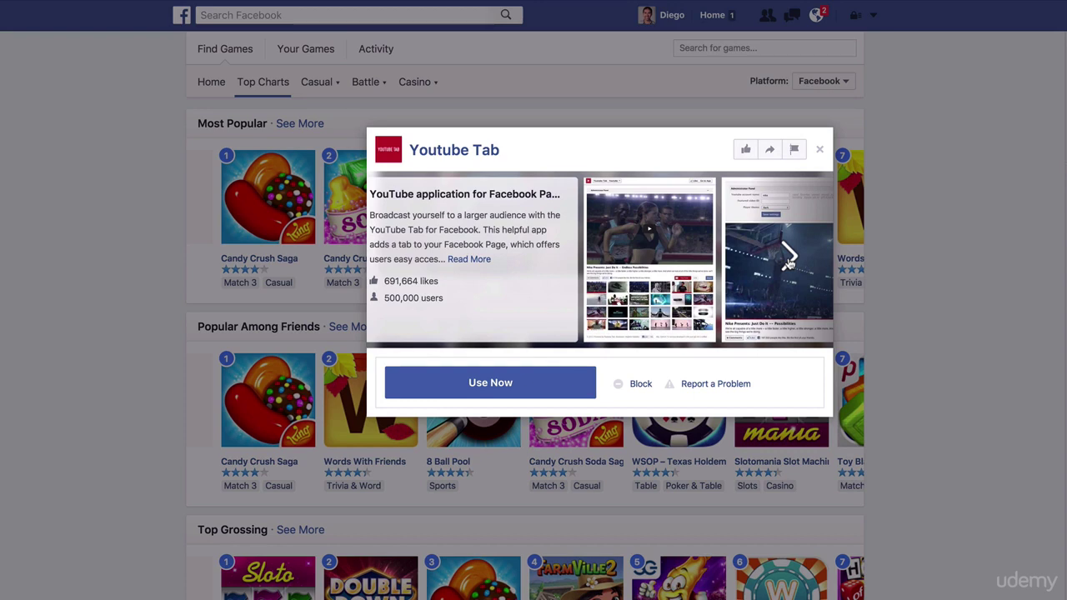
Page through three Youtube Tab screenshots, then close its details
{"action": "left_click", "coordinate": [788, 258]}
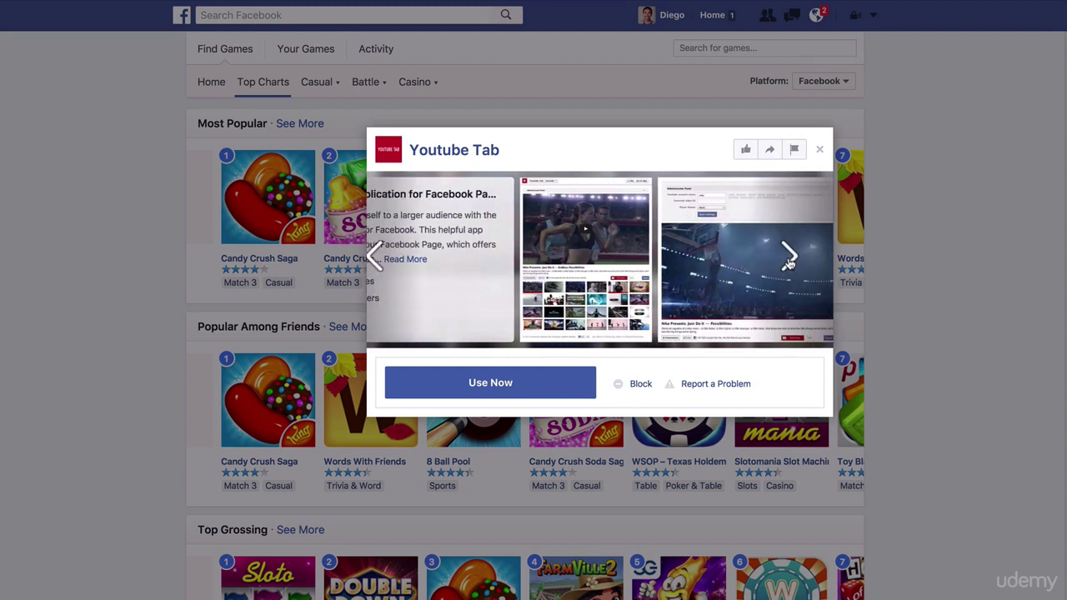
{"action": "left_click", "coordinate": [787, 258]}
{"action": "left_click", "coordinate": [788, 258]}
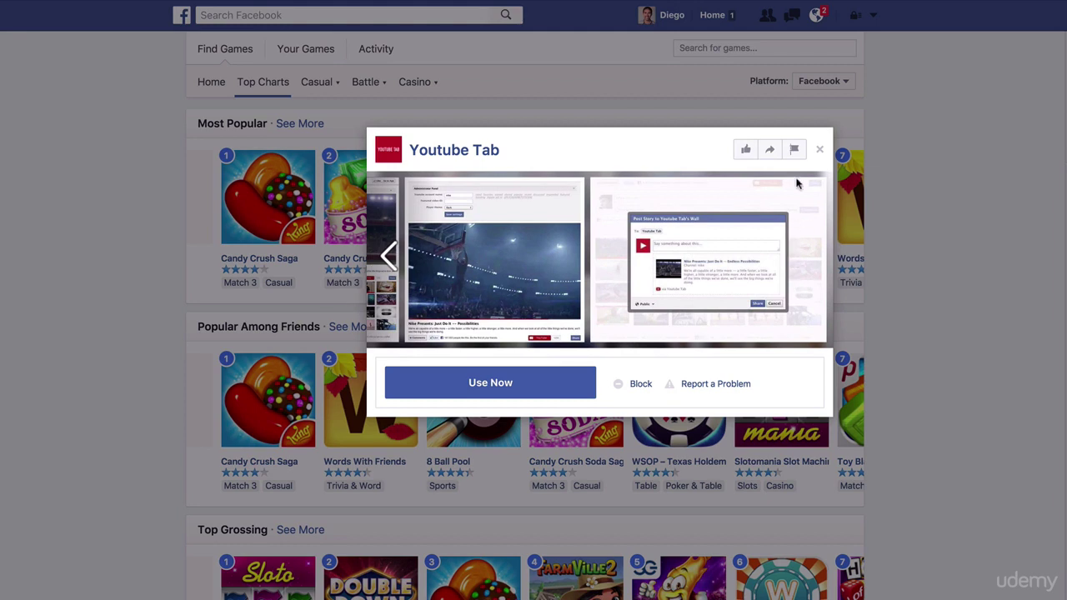
{"action": "left_click", "coordinate": [822, 151]}
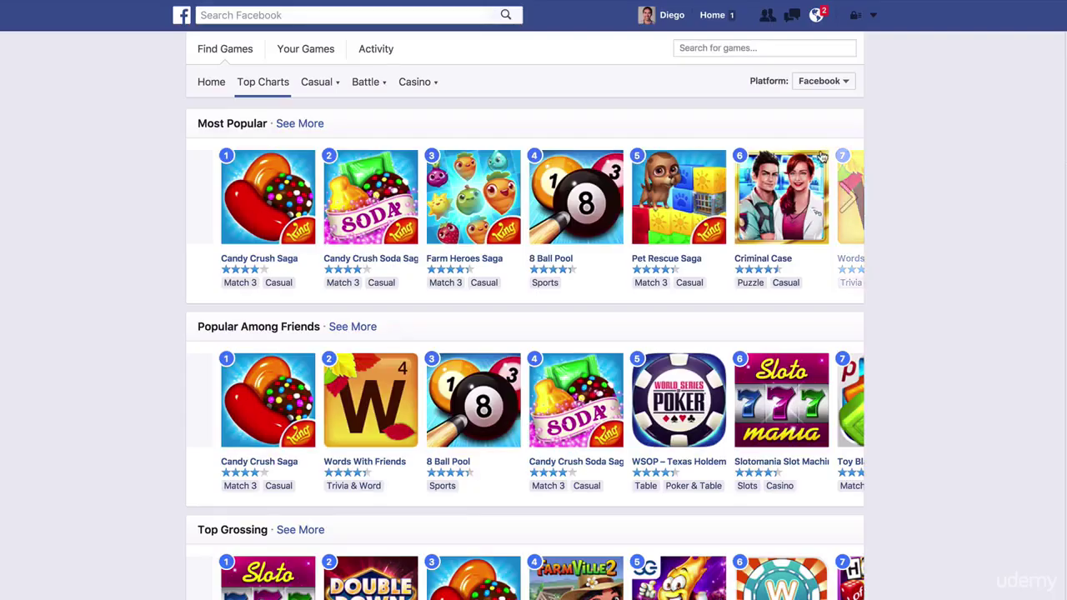
Search games for 'insta' and open Instatab from the suggestions
{"action": "left_click", "coordinate": [751, 46]}
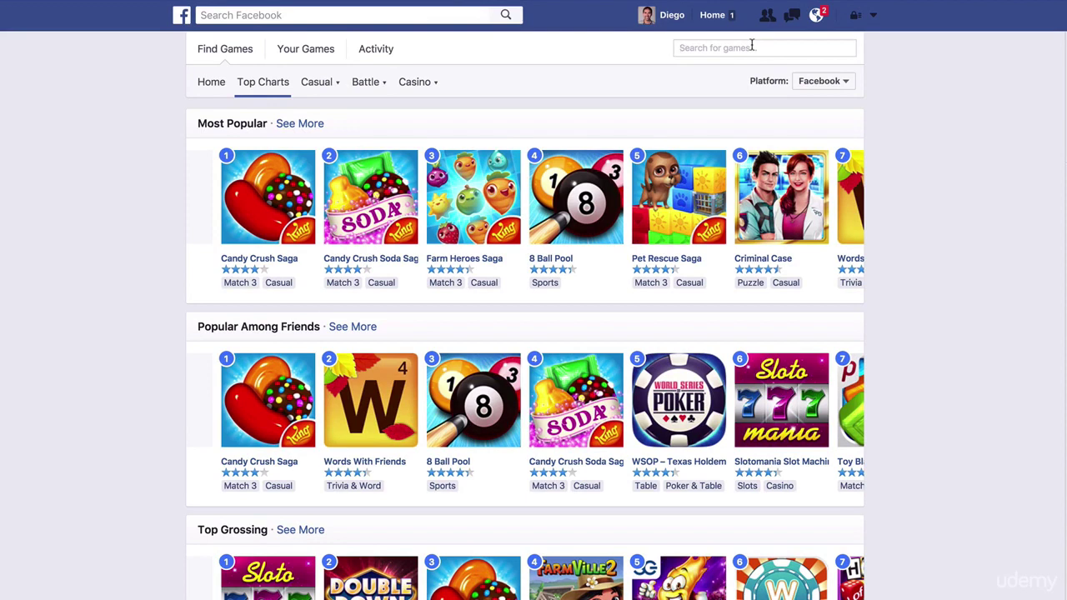
{"action": "type", "text": "insta"}
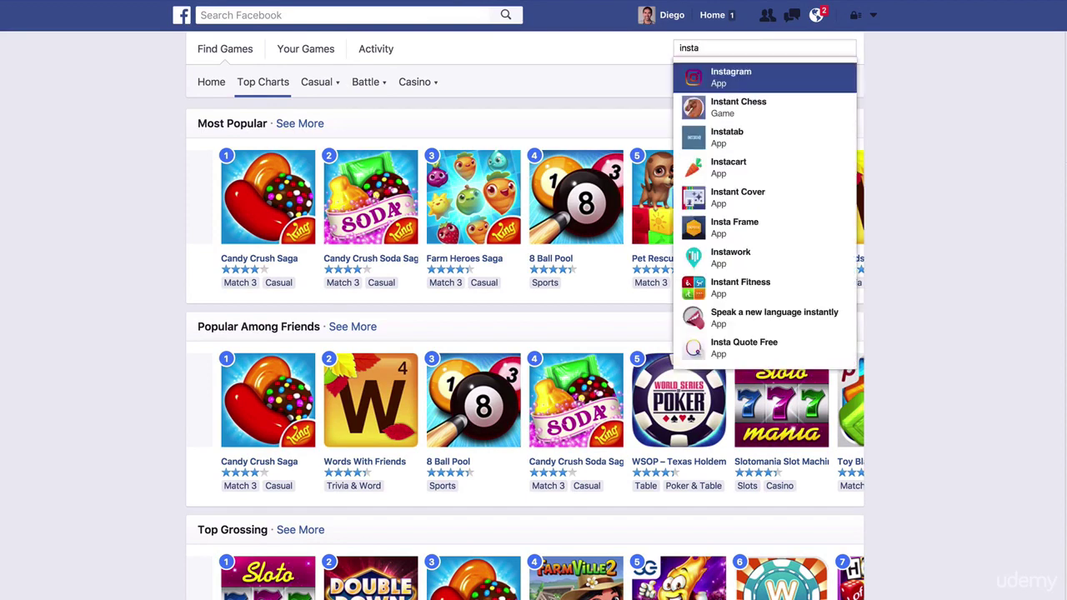
{"action": "key", "text": "Down"}
{"action": "key", "text": "Down"}
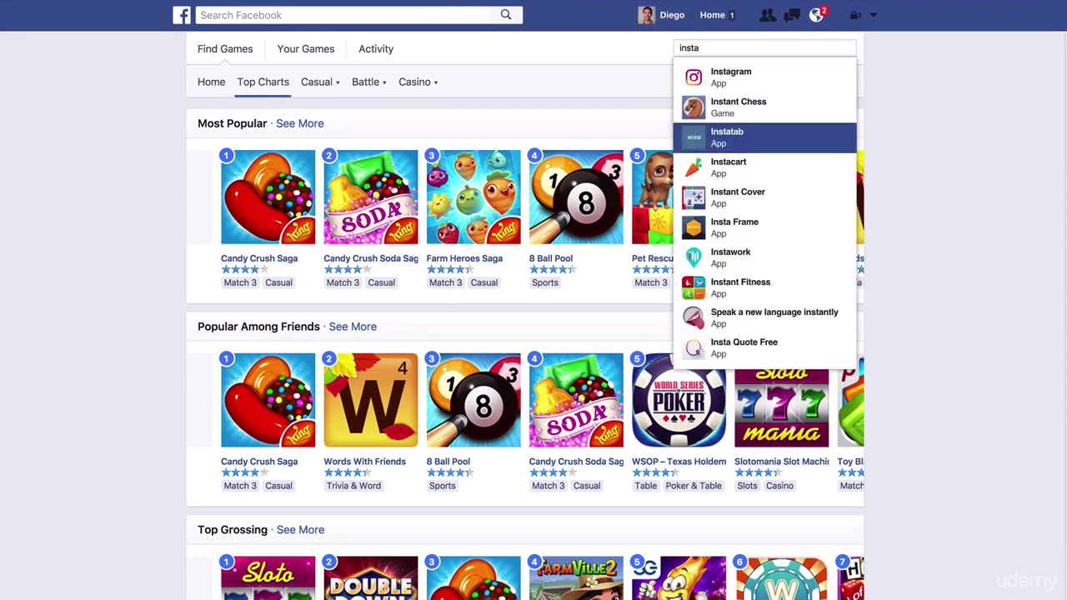
{"action": "left_click", "coordinate": [721, 141]}
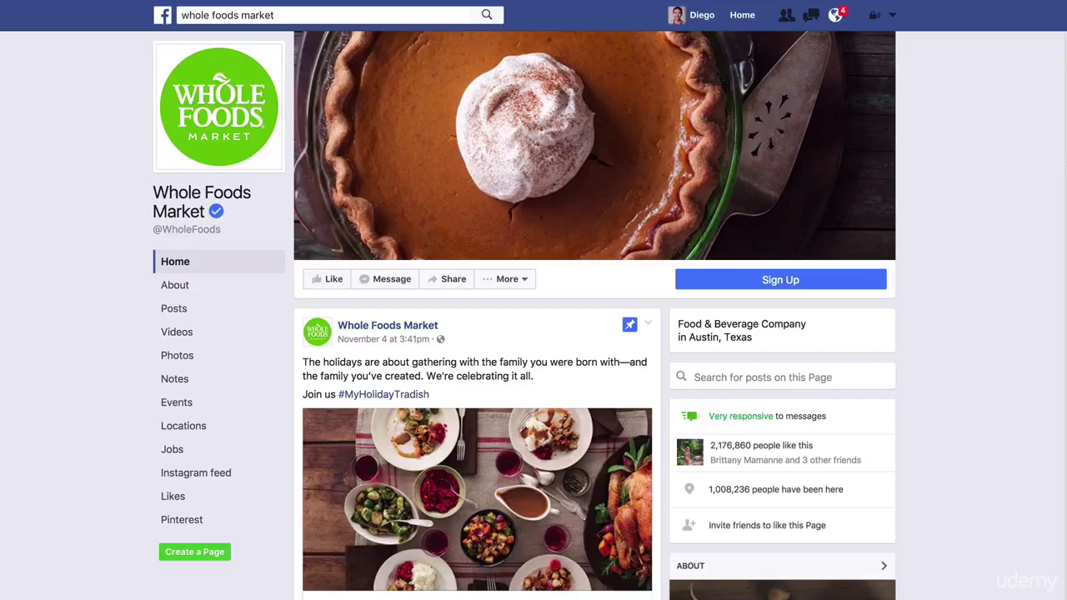
Review the Whole Foods Market page's apps and More menu, then return to Instatab's details
{"action": "scroll", "coordinate": [779, 255], "scroll_direction": "down", "scroll_amount": 10}
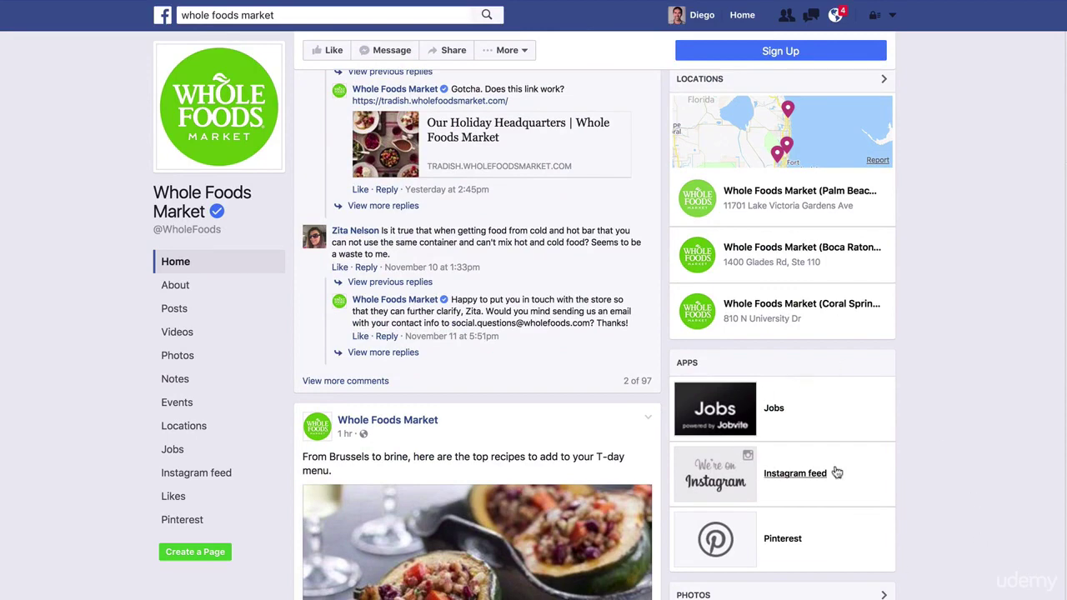
{"action": "scroll", "coordinate": [489, 307], "scroll_direction": "up", "scroll_amount": 3}
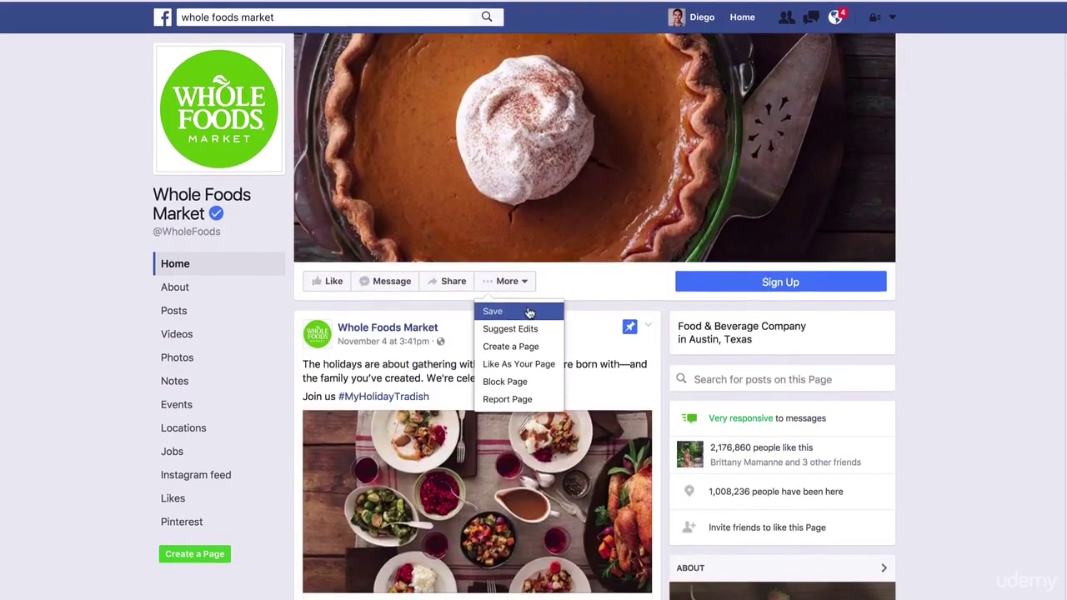
{"action": "left_click", "coordinate": [484, 298]}
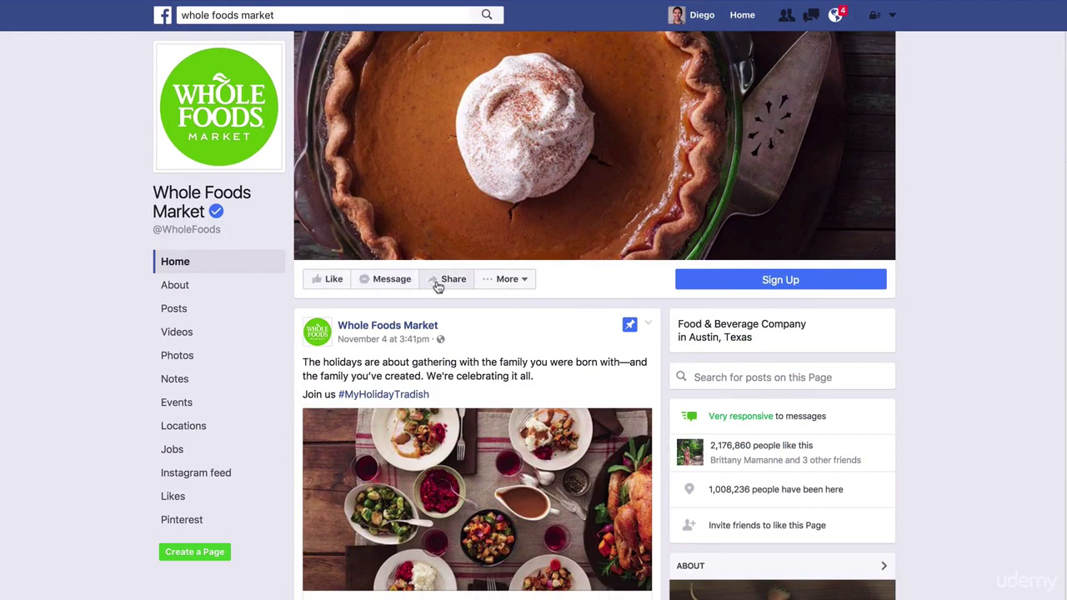
{"action": "scroll", "coordinate": [672, 508], "scroll_direction": "down", "scroll_amount": 2}
{"action": "scroll", "coordinate": [672, 508], "scroll_direction": "down", "scroll_amount": 1}
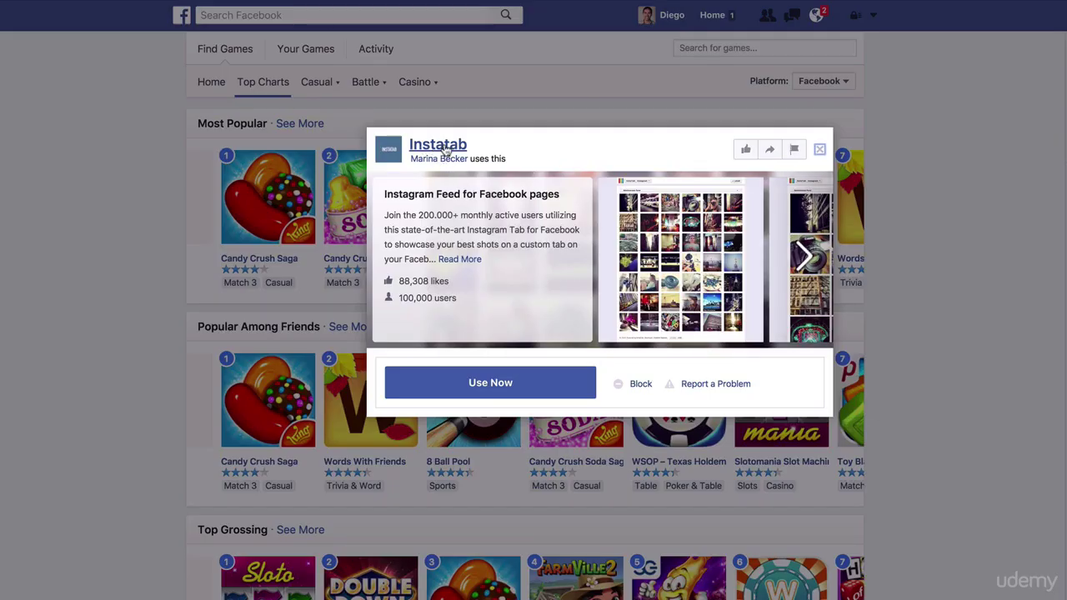
Choose Use Now on Instatab, read the Instagram Tab description, and start installing it
{"action": "left_click", "coordinate": [517, 393]}
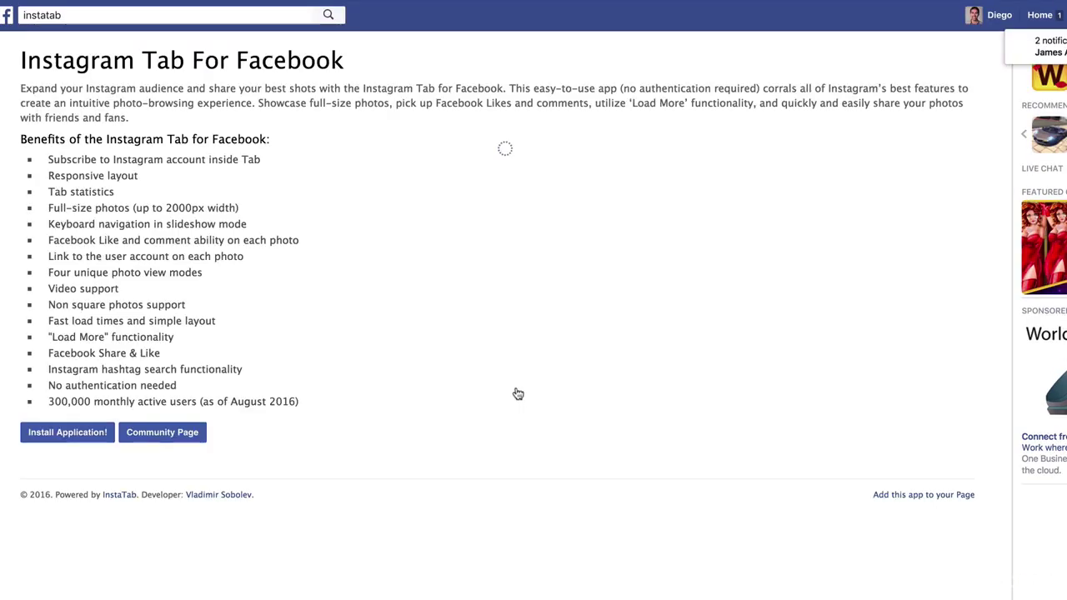
{"action": "left_click_drag", "start_coordinate": [57, 102], "coordinate": [315, 410]}
{"action": "left_click", "coordinate": [314, 410]}
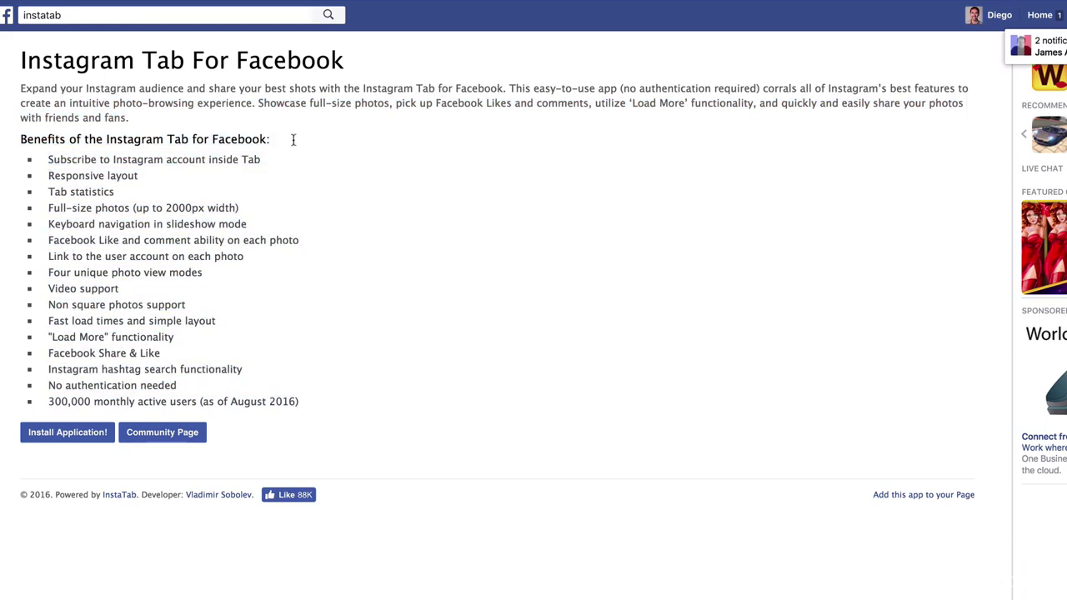
{"action": "left_click", "coordinate": [64, 439]}
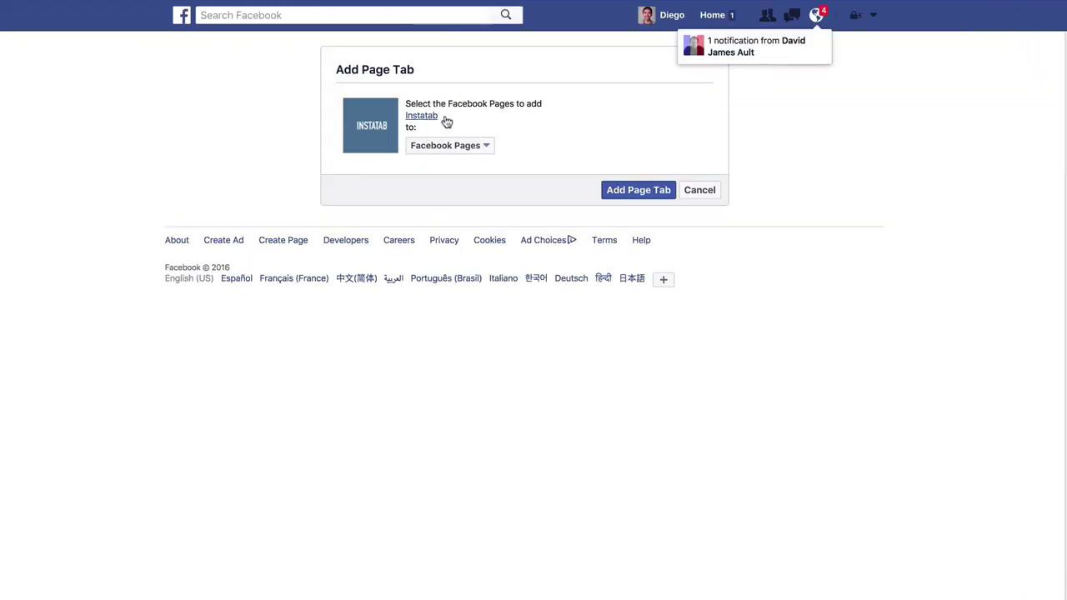
Select the Create Online Courses page and add the Instatab tab to it
{"action": "left_click", "coordinate": [465, 145]}
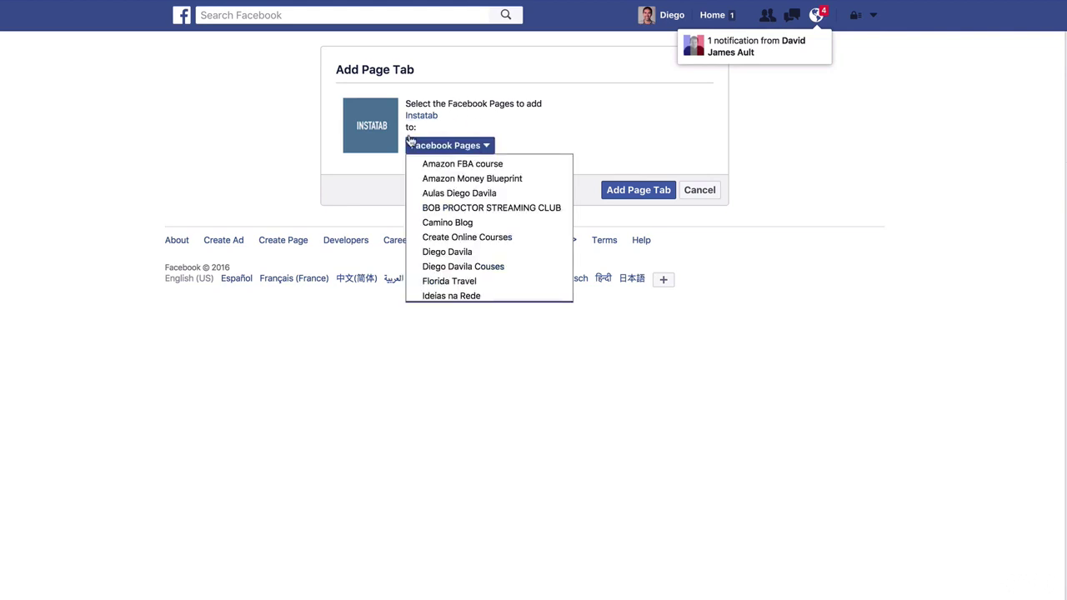
{"action": "left_click", "coordinate": [489, 268]}
{"action": "left_click", "coordinate": [597, 126]}
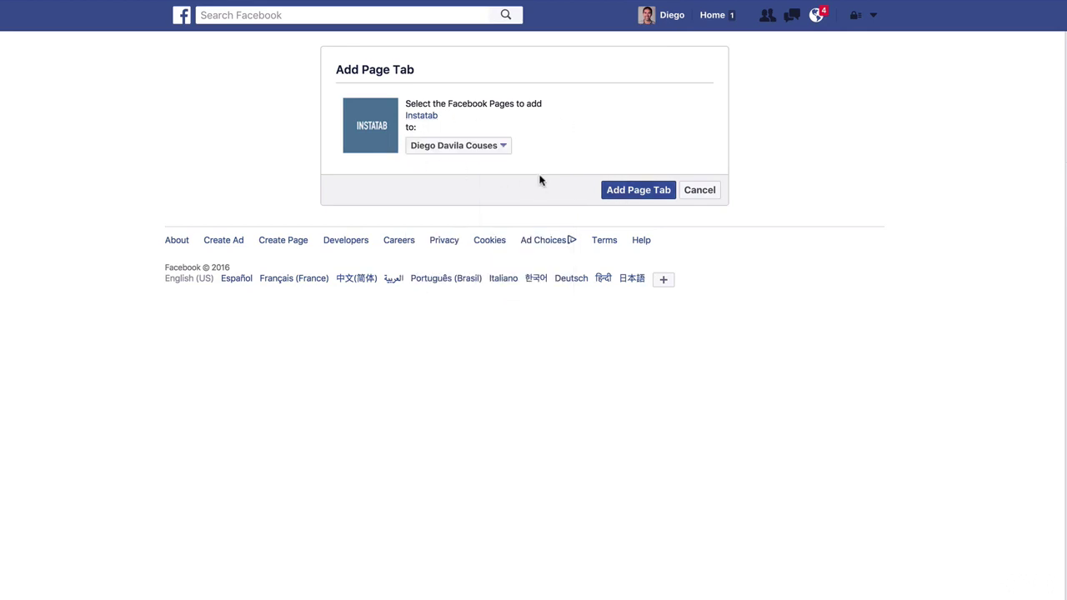
{"action": "left_click", "coordinate": [637, 194]}
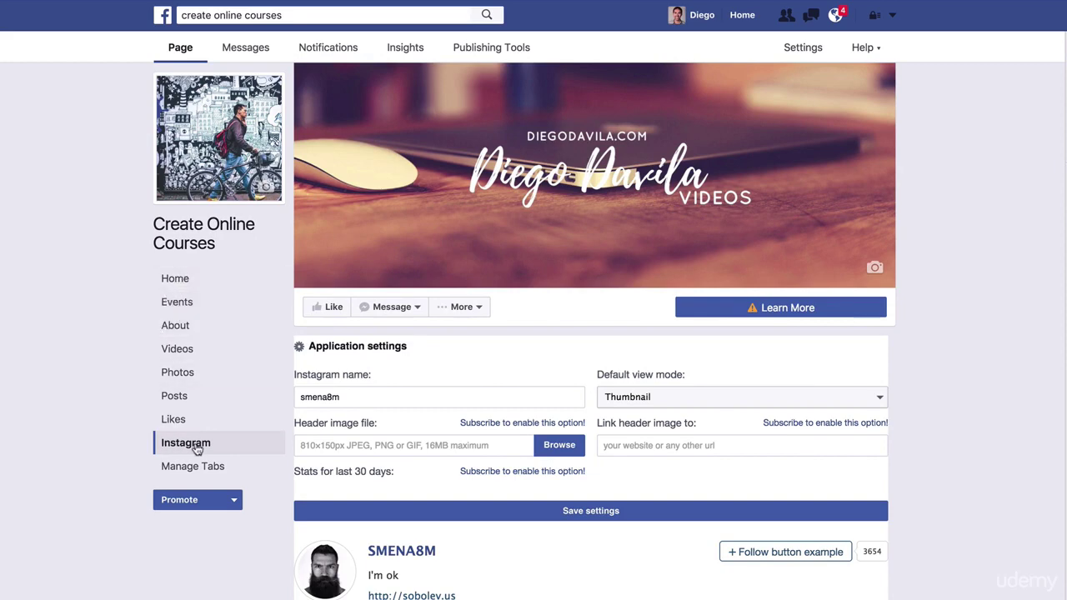
Inspect the Instagram tab's settings, selecting the smena8m Instagram name value
{"action": "double_click", "coordinate": [351, 397]}
{"action": "scroll", "coordinate": [640, 520], "scroll_direction": "down", "scroll_amount": 5}
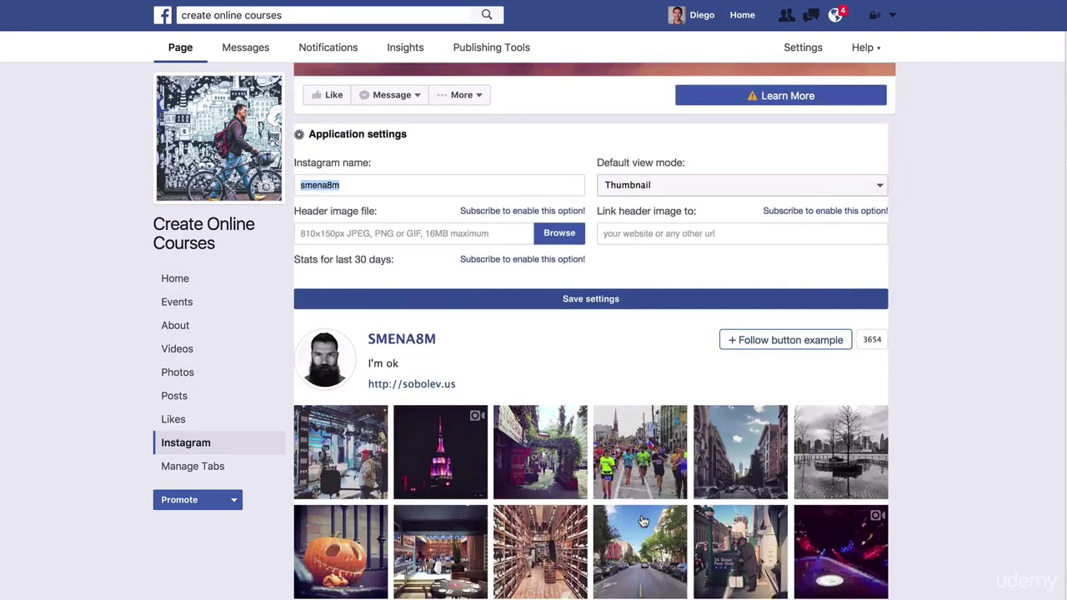
{"action": "scroll", "coordinate": [641, 518], "scroll_direction": "down", "scroll_amount": 3}
{"action": "scroll", "coordinate": [629, 487], "scroll_direction": "up", "scroll_amount": 4}
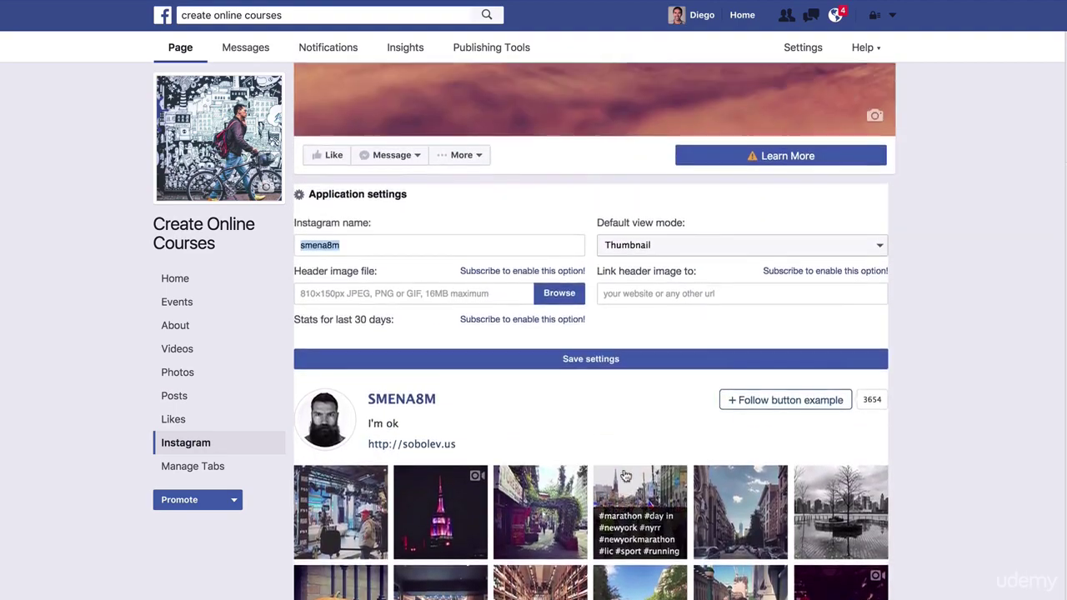
{"action": "scroll", "coordinate": [625, 475], "scroll_direction": "up", "scroll_amount": 2}
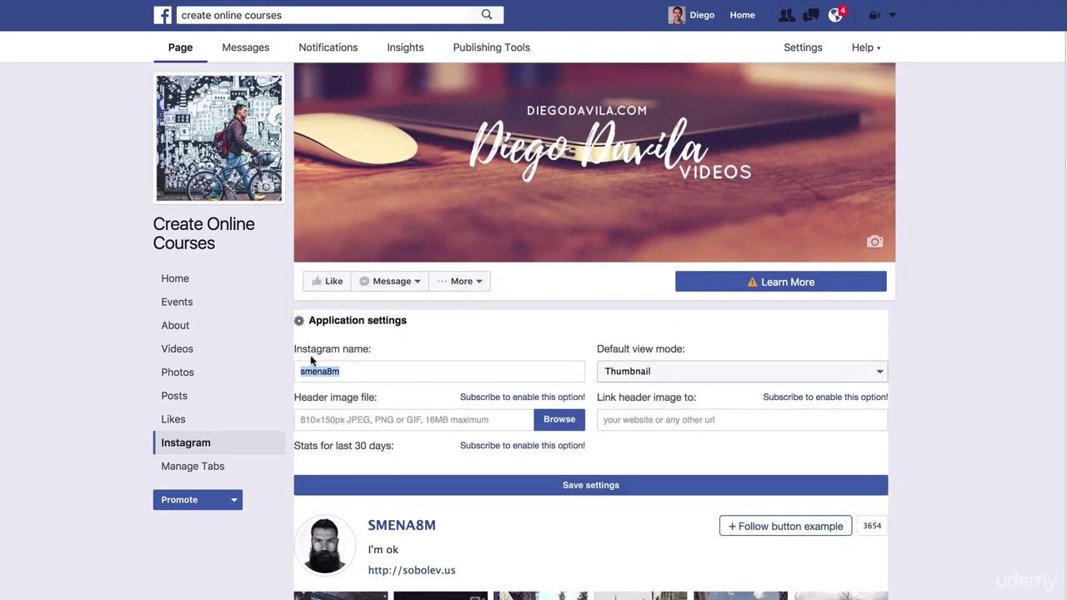
{"action": "left_click_drag", "start_coordinate": [296, 348], "coordinate": [350, 353]}
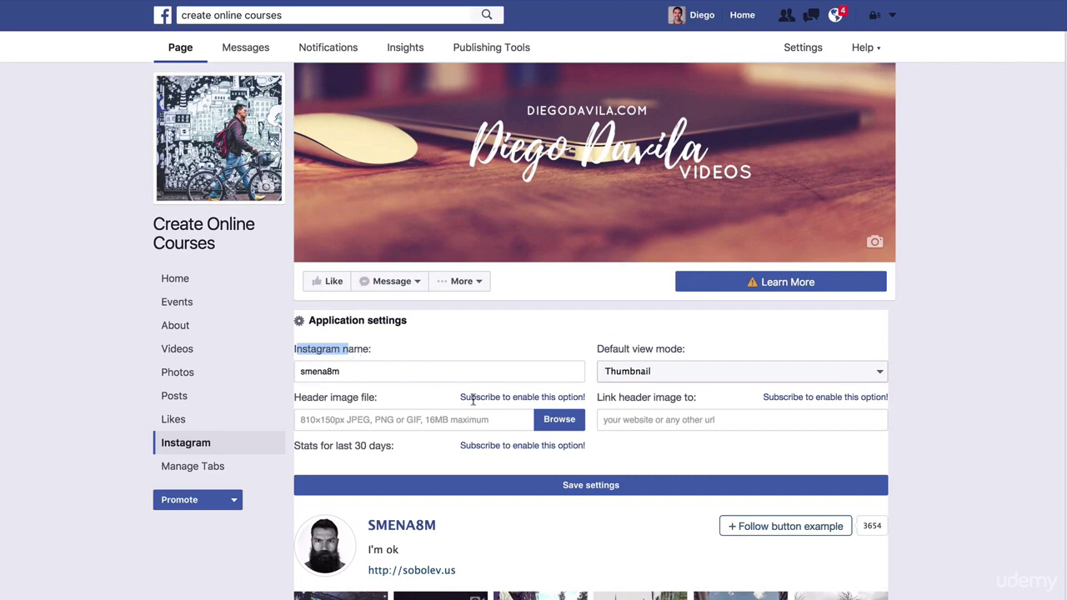
{"action": "scroll", "coordinate": [472, 399], "scroll_direction": "down", "scroll_amount": 3}
{"action": "scroll", "coordinate": [672, 504], "scroll_direction": "up", "scroll_amount": 3}
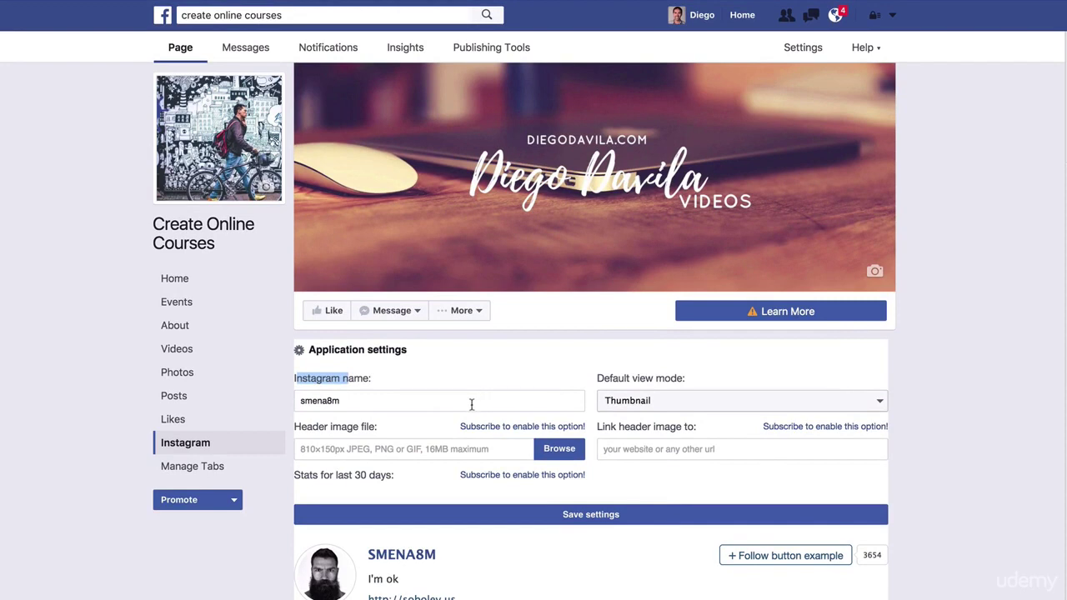
Enter wholefoods as the Instagram name and keep Thumbnail as the default view mode
{"action": "double_click", "coordinate": [356, 400]}
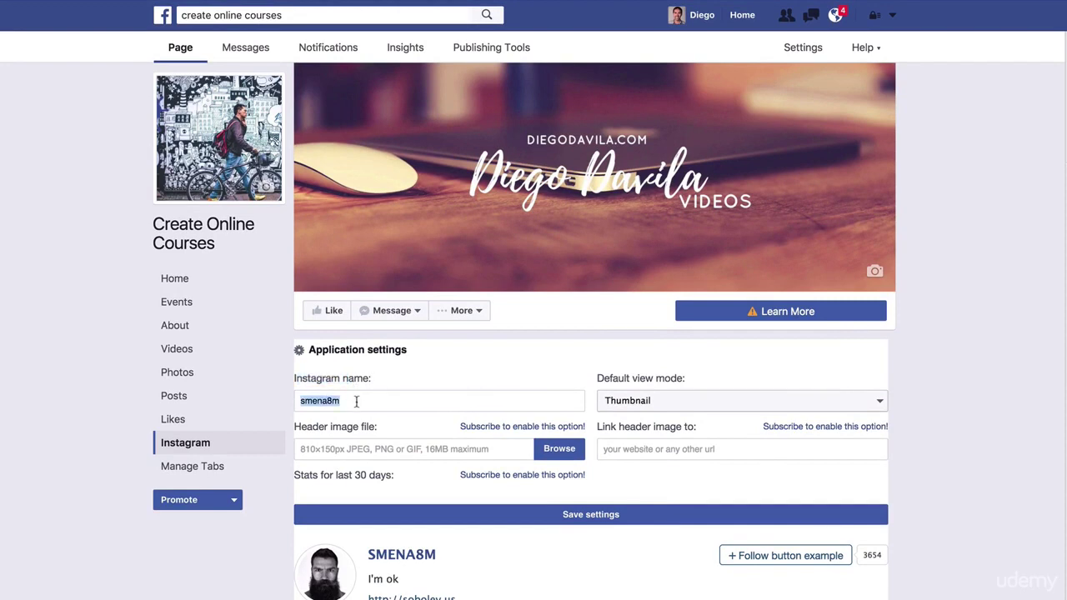
{"action": "type", "text": "wholefoods"}
{"action": "left_click", "coordinate": [618, 405]}
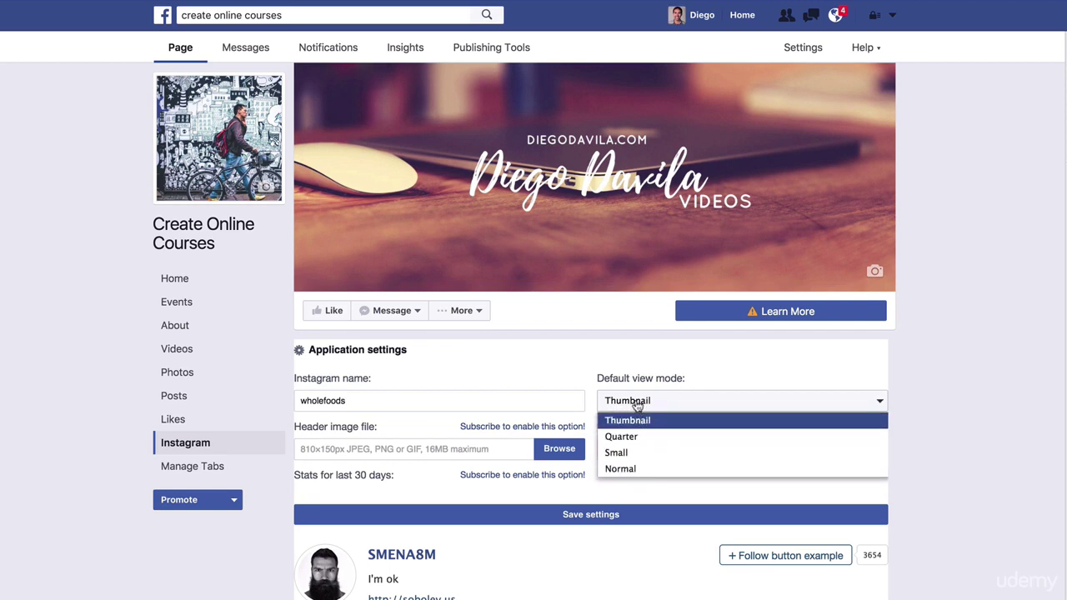
{"action": "left_click", "coordinate": [700, 373]}
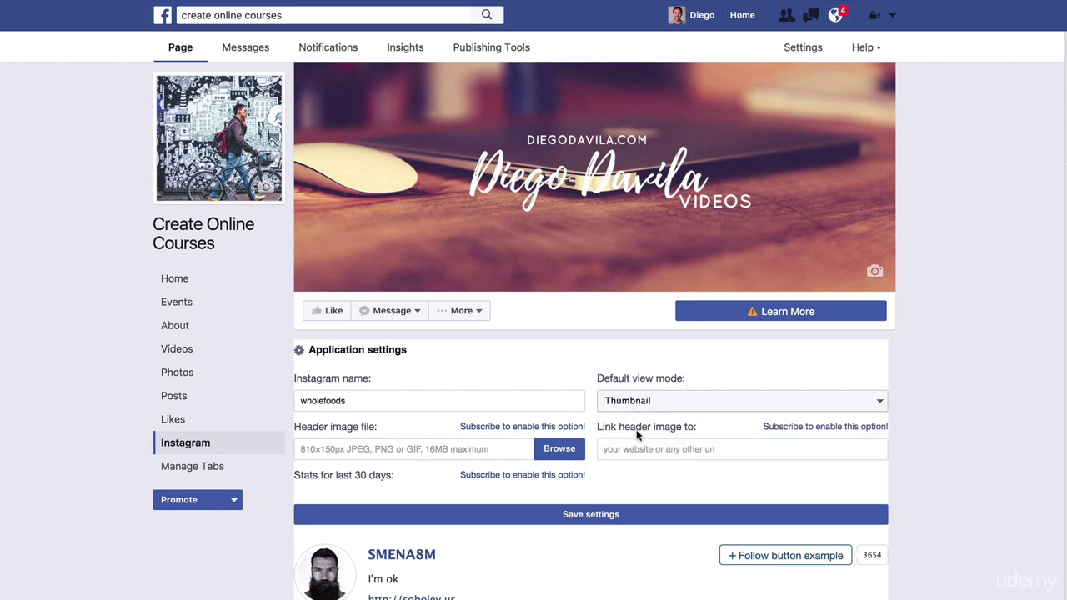
{"action": "scroll", "coordinate": [584, 408], "scroll_direction": "down", "scroll_amount": 2}
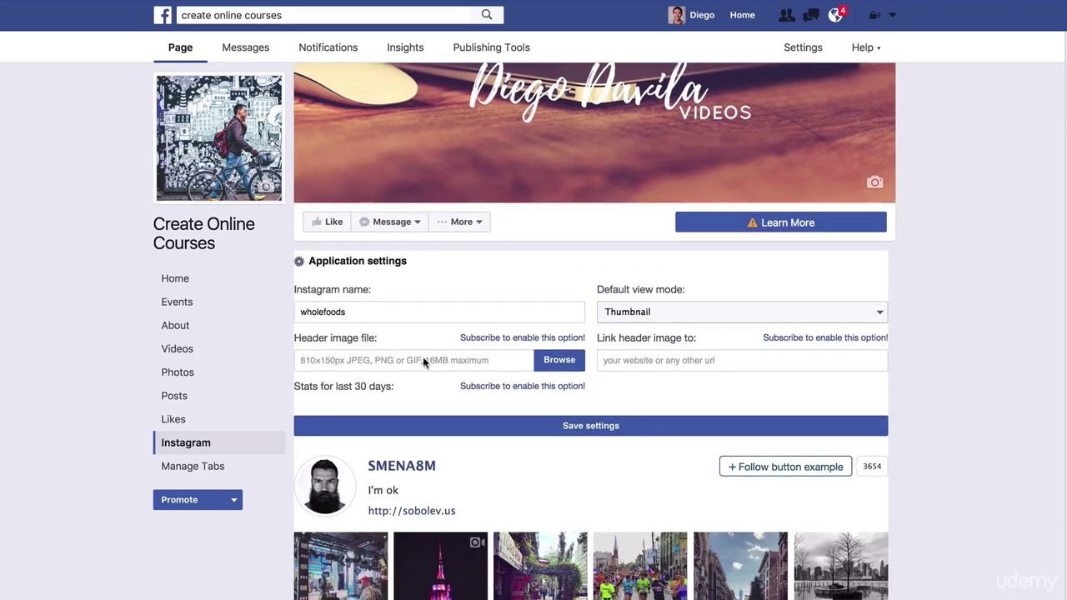
{"action": "left_click_drag", "start_coordinate": [604, 337], "coordinate": [702, 343]}
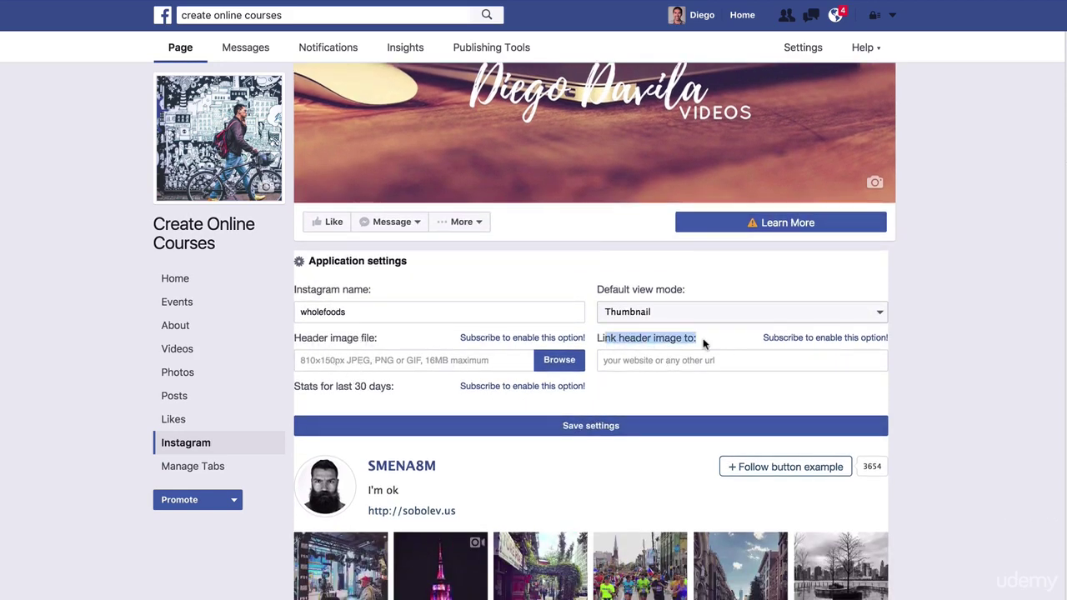
{"action": "scroll", "coordinate": [701, 357], "scroll_direction": "down", "scroll_amount": 2}
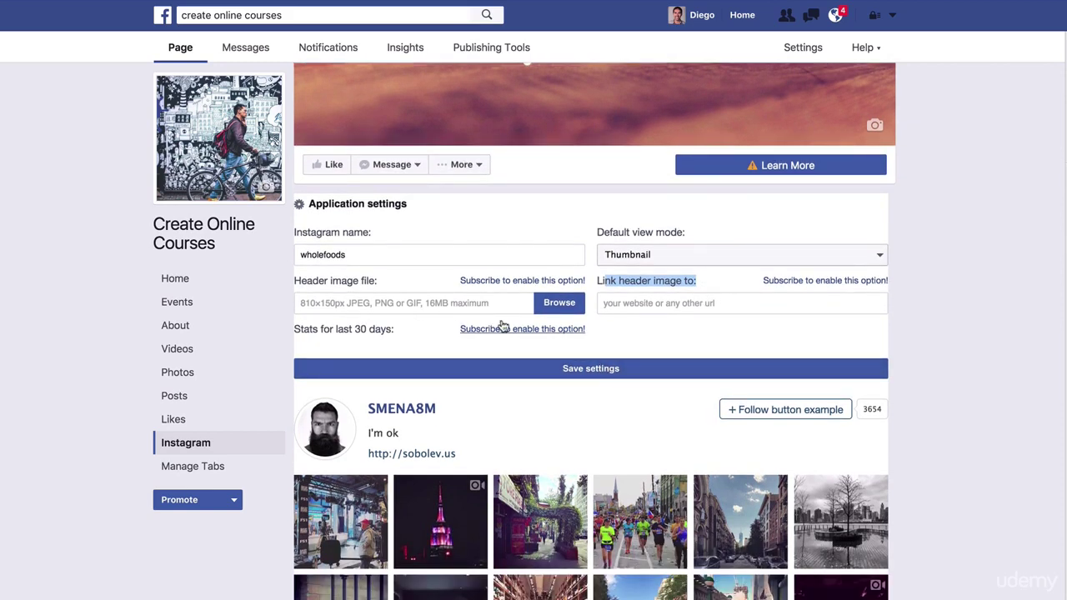
Save the tab settings and scroll through the WHOLEFOODS thumbnail photo grid
{"action": "left_click", "coordinate": [591, 375]}
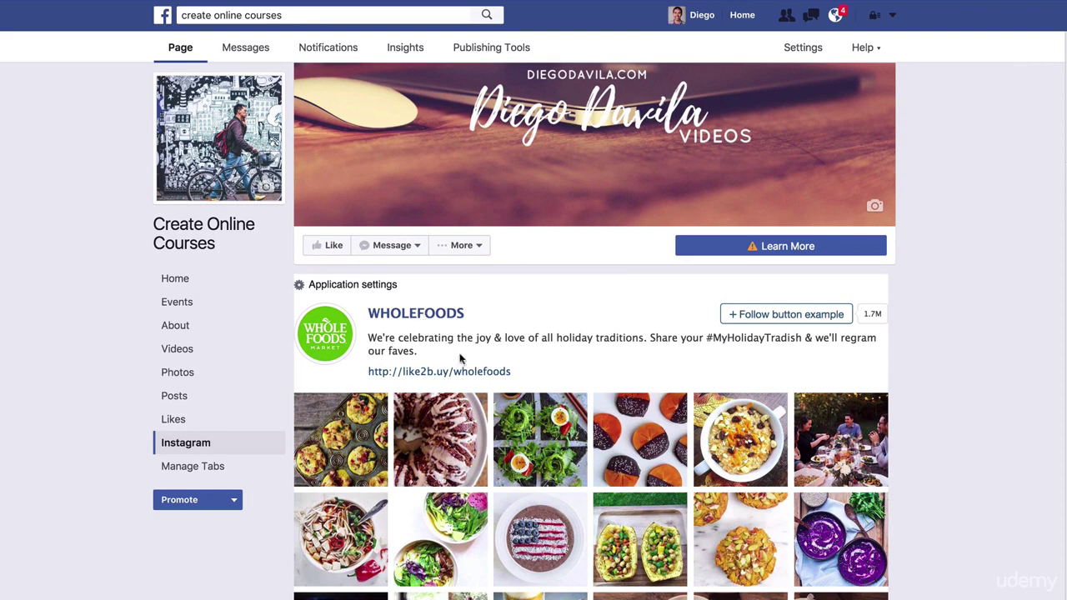
{"action": "scroll", "coordinate": [459, 358], "scroll_direction": "down", "scroll_amount": 5}
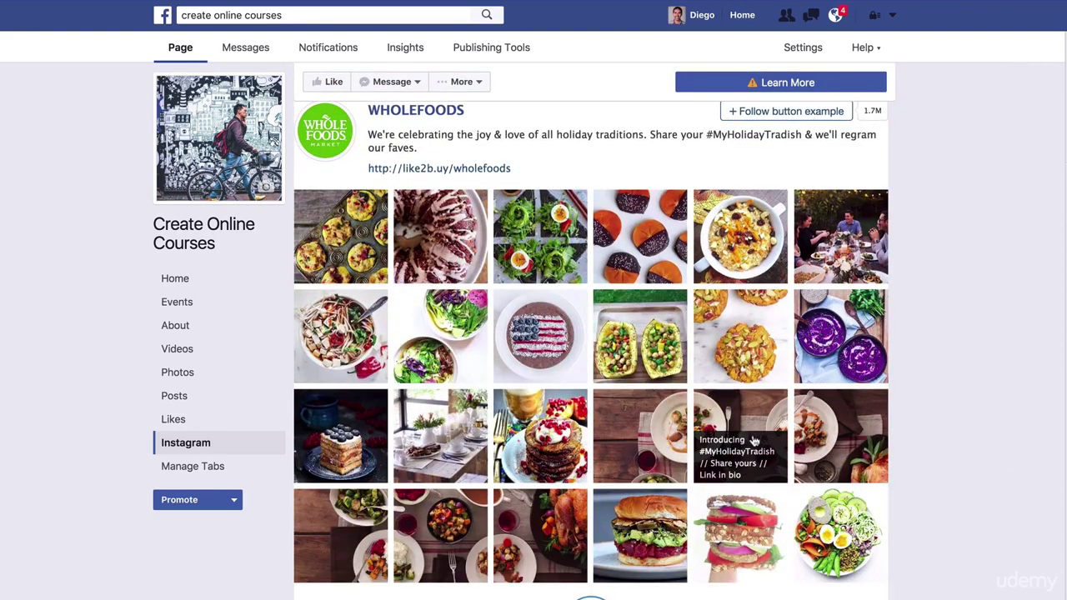
{"action": "scroll", "coordinate": [733, 434], "scroll_direction": "down", "scroll_amount": 2}
{"action": "scroll", "coordinate": [652, 450], "scroll_direction": "up", "scroll_amount": 10}
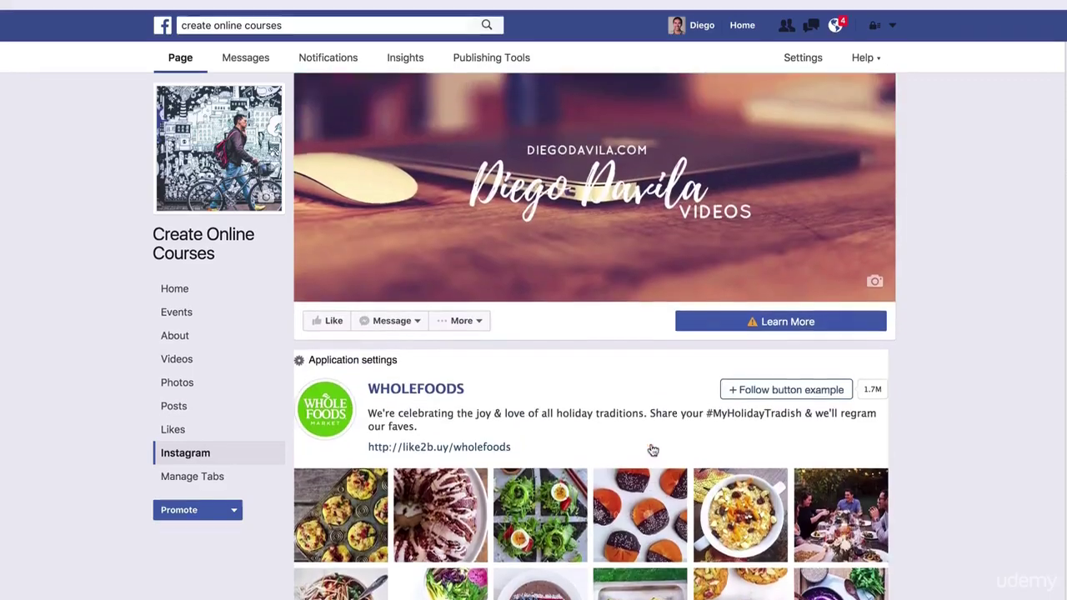
{"action": "scroll", "coordinate": [653, 450], "scroll_direction": "down", "scroll_amount": 3}
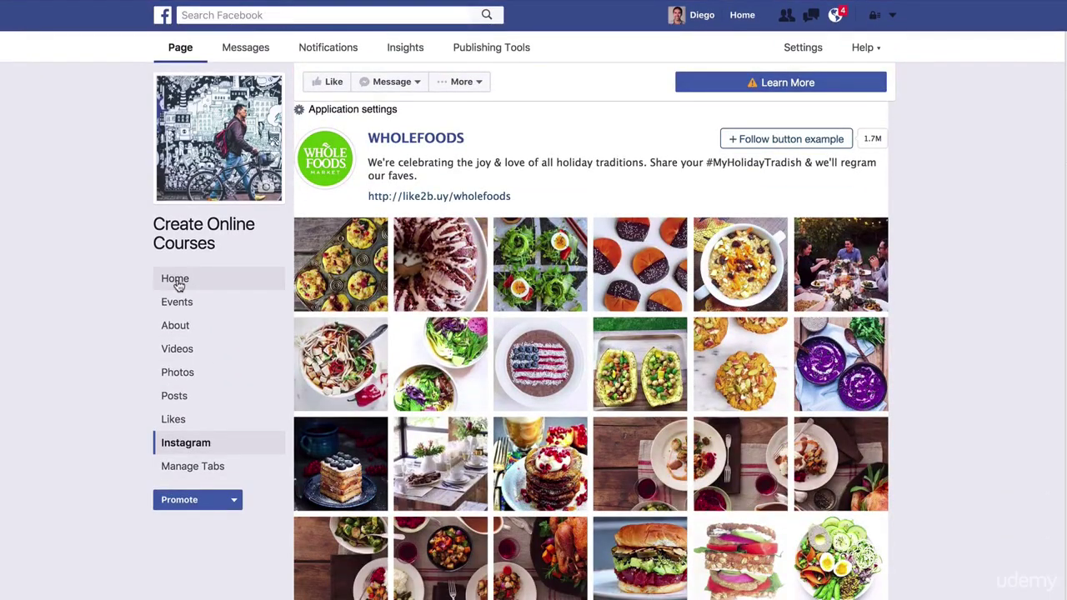
{"action": "left_click", "coordinate": [177, 281]}
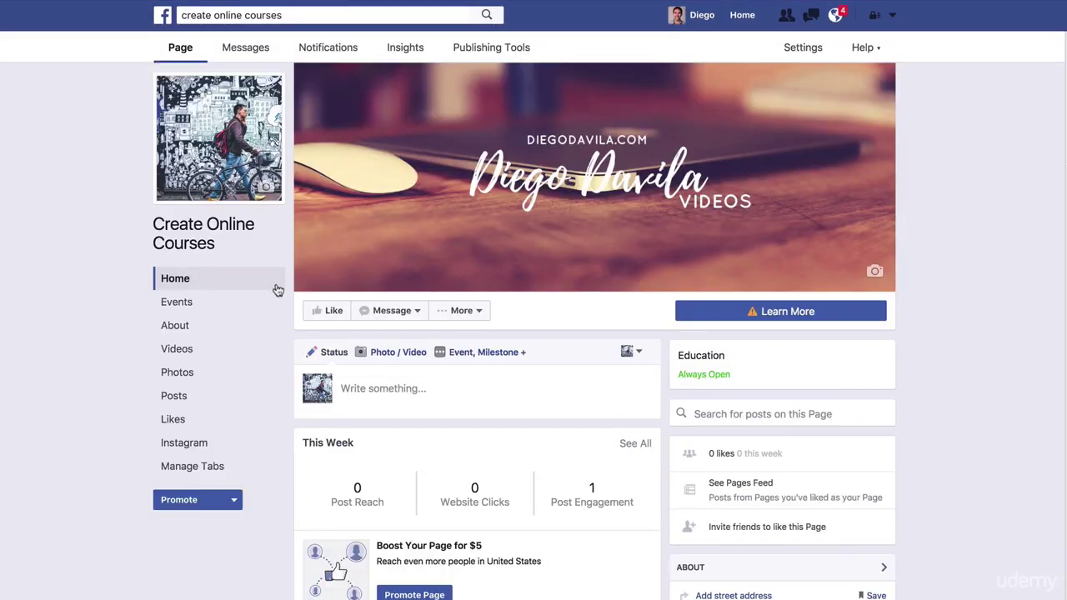
{"action": "left_click", "coordinate": [202, 445]}
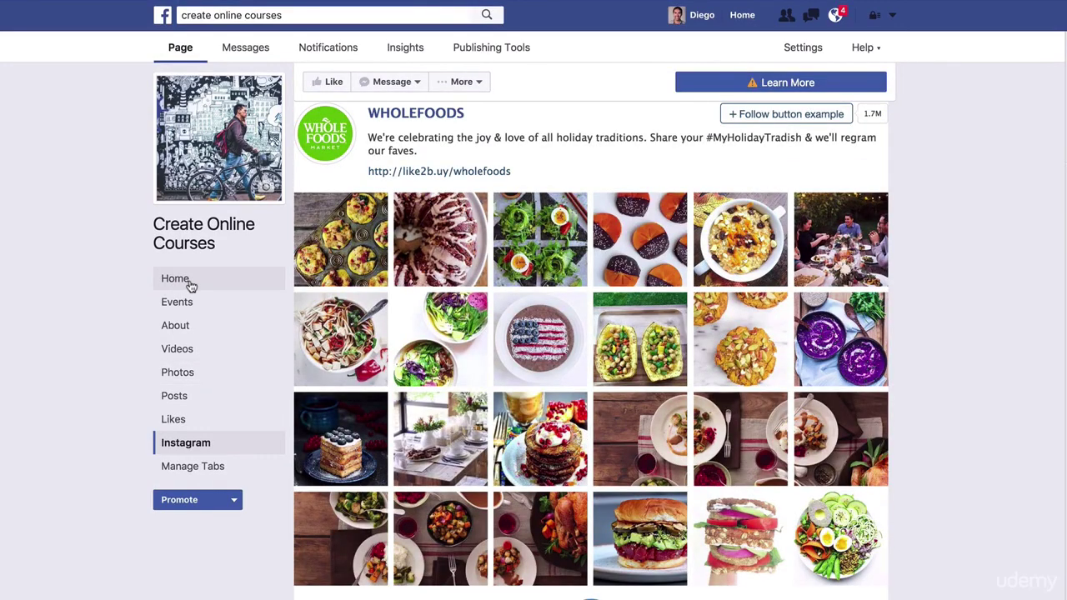
{"action": "left_click", "coordinate": [189, 283]}
{"action": "scroll", "coordinate": [668, 411], "scroll_direction": "down", "scroll_amount": 4}
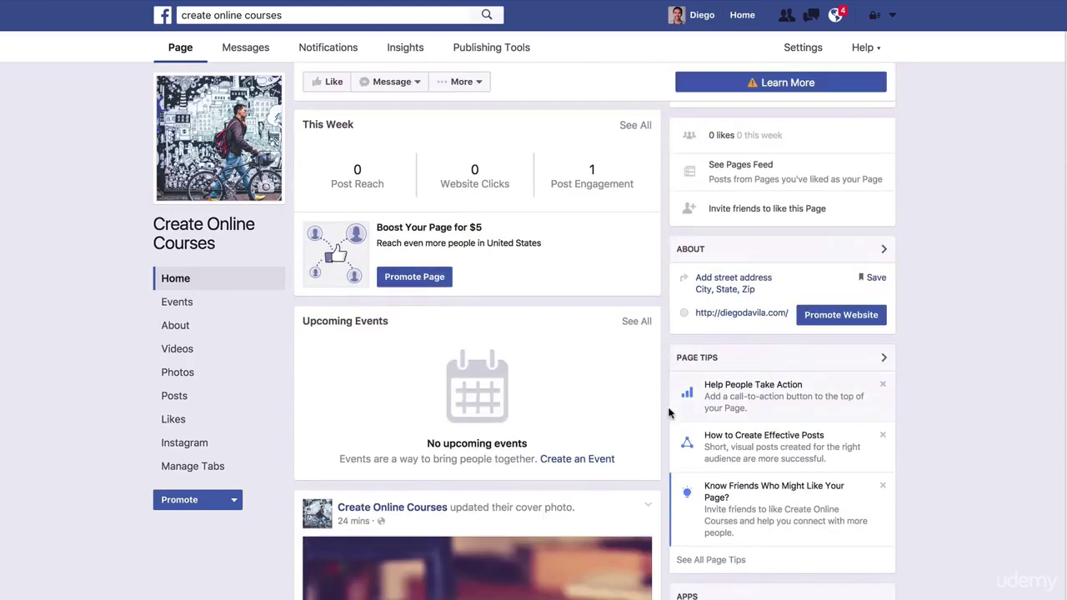
{"action": "scroll", "coordinate": [668, 412], "scroll_direction": "down", "scroll_amount": 3}
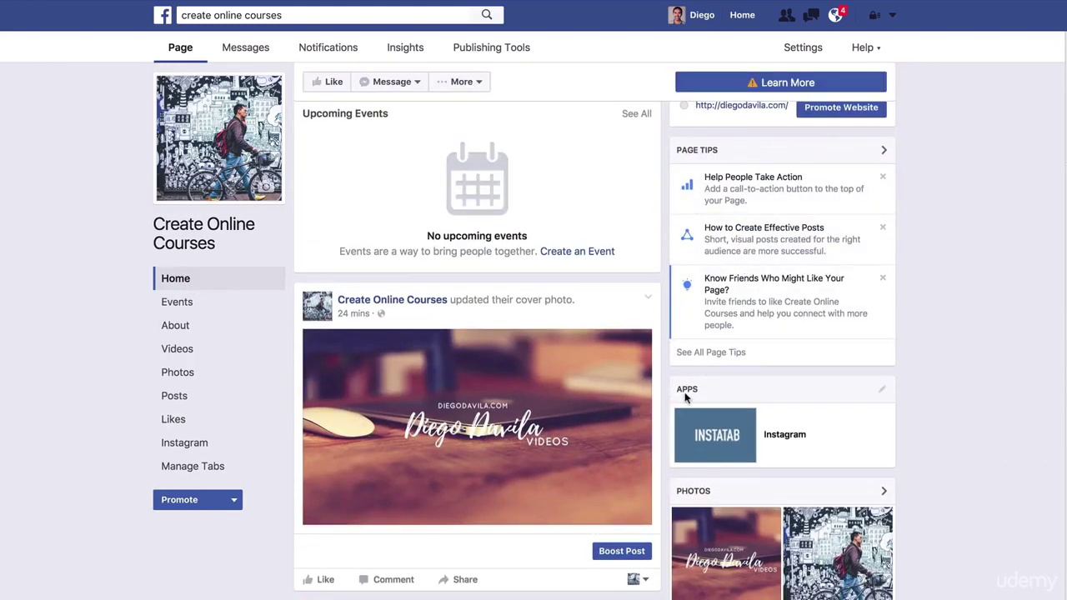
{"action": "left_click", "coordinate": [798, 435]}
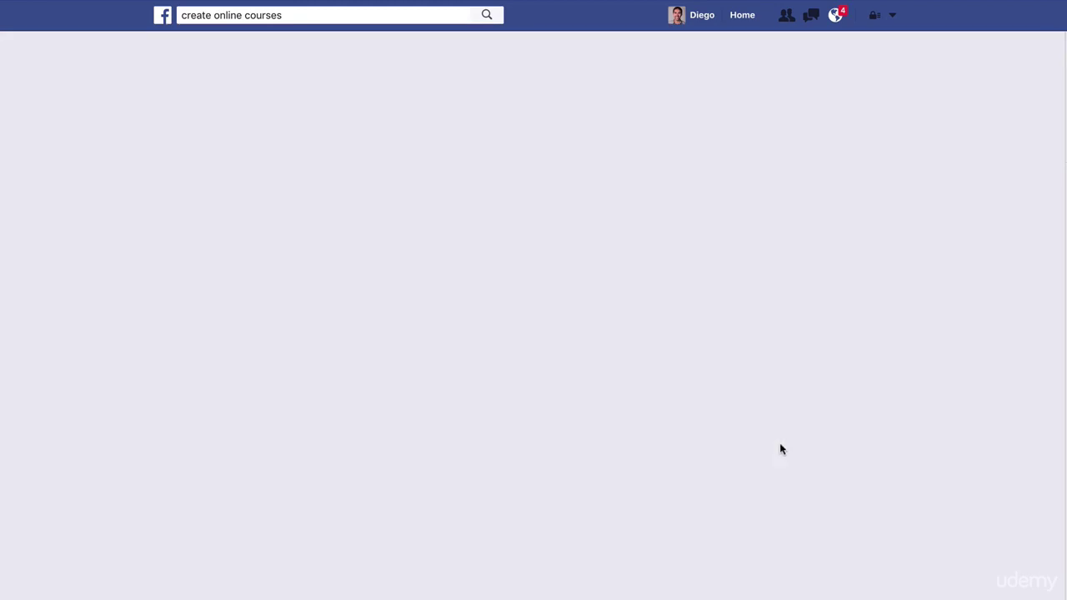
{"action": "scroll", "coordinate": [578, 400], "scroll_direction": "down", "scroll_amount": 4}
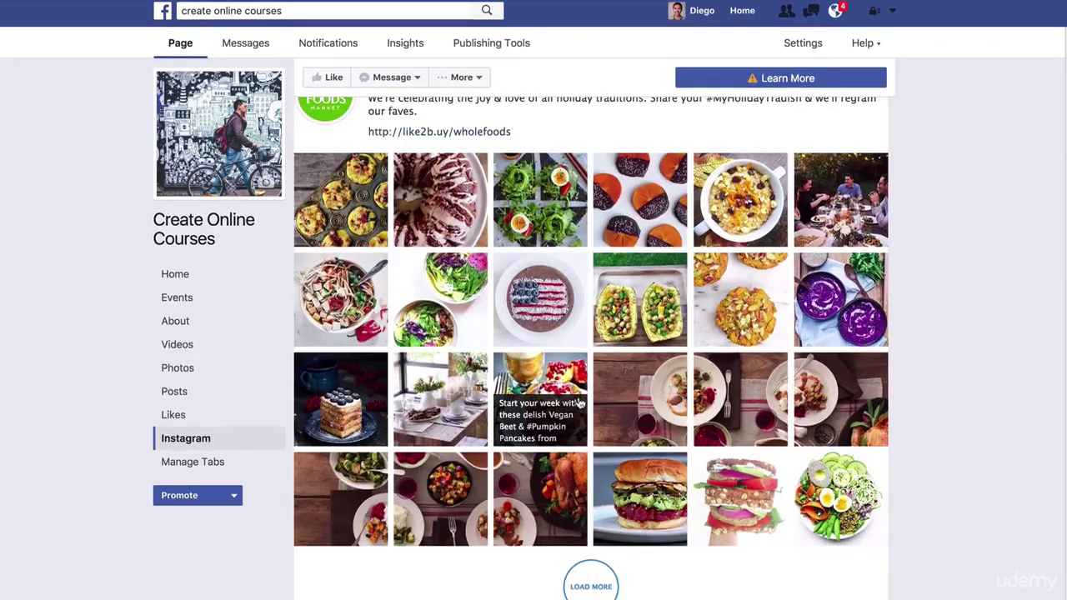
{"action": "scroll", "coordinate": [582, 266], "scroll_direction": "up", "scroll_amount": 4}
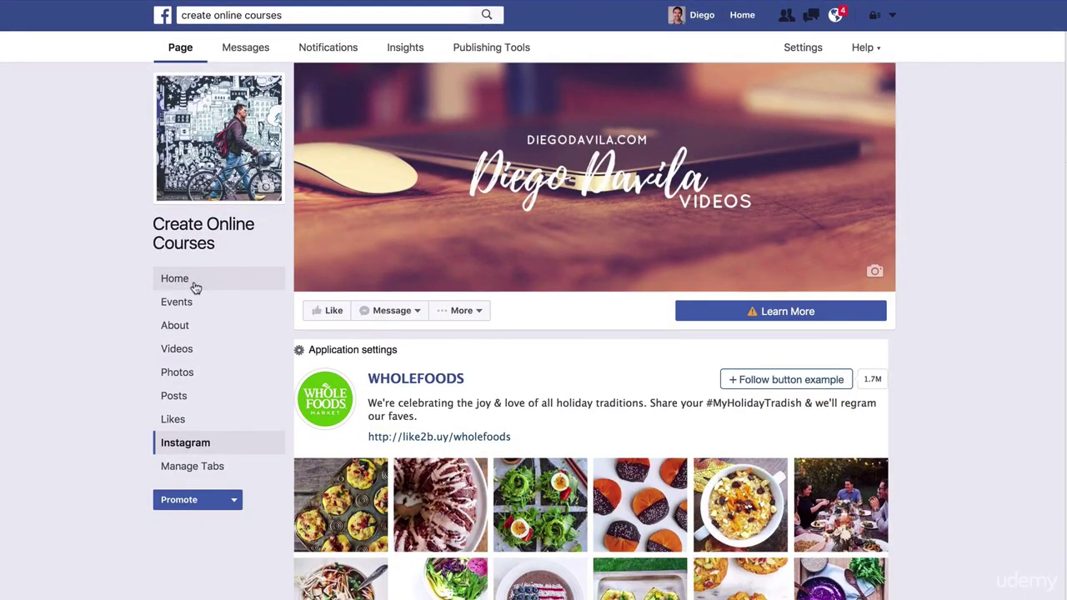
{"action": "left_click", "coordinate": [195, 285]}
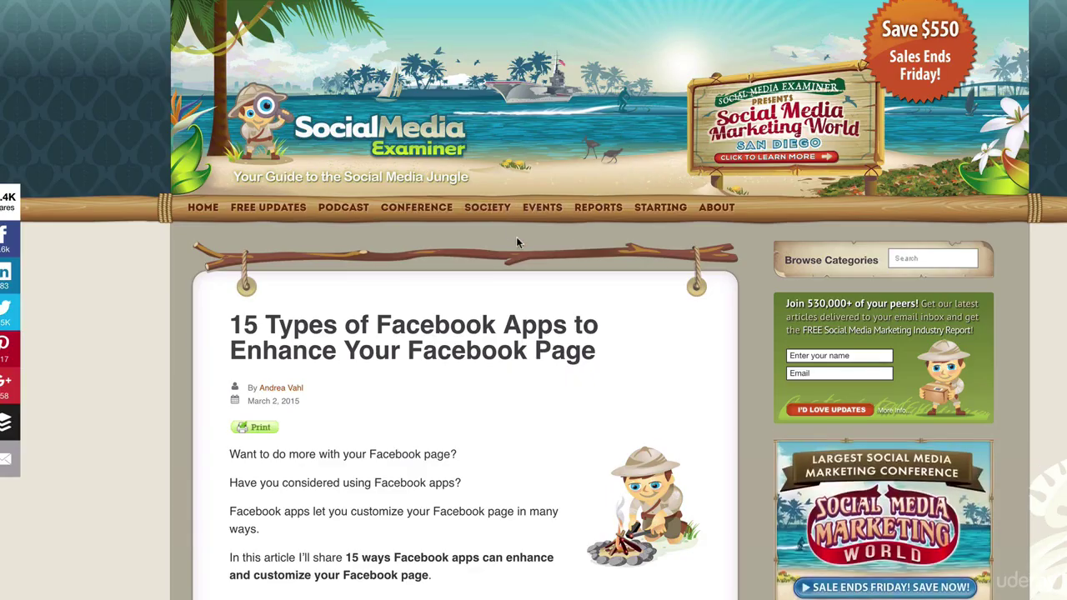
Scroll the Facebook-apps article through sections #1–#6 to the Instagram tab apps: Iconosquare, Woobox, TabSite, Pagemodo
{"action": "scroll", "coordinate": [515, 237], "scroll_direction": "down", "scroll_amount": 1}
{"action": "scroll", "coordinate": [516, 238], "scroll_direction": "up", "scroll_amount": 1}
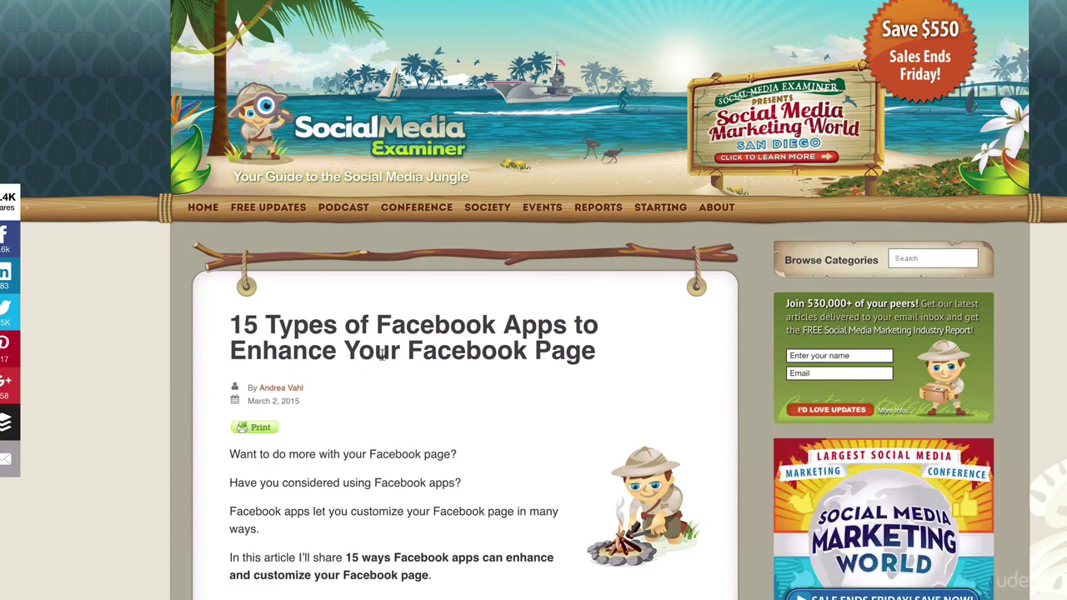
{"action": "scroll", "coordinate": [497, 351], "scroll_direction": "down", "scroll_amount": 8}
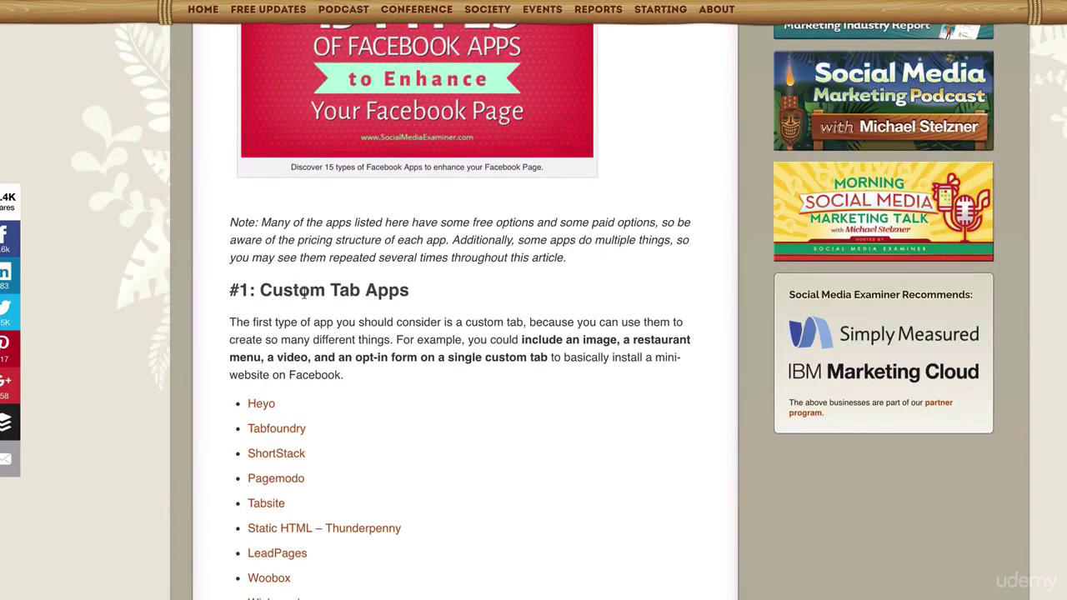
{"action": "scroll", "coordinate": [359, 305], "scroll_direction": "down", "scroll_amount": 4}
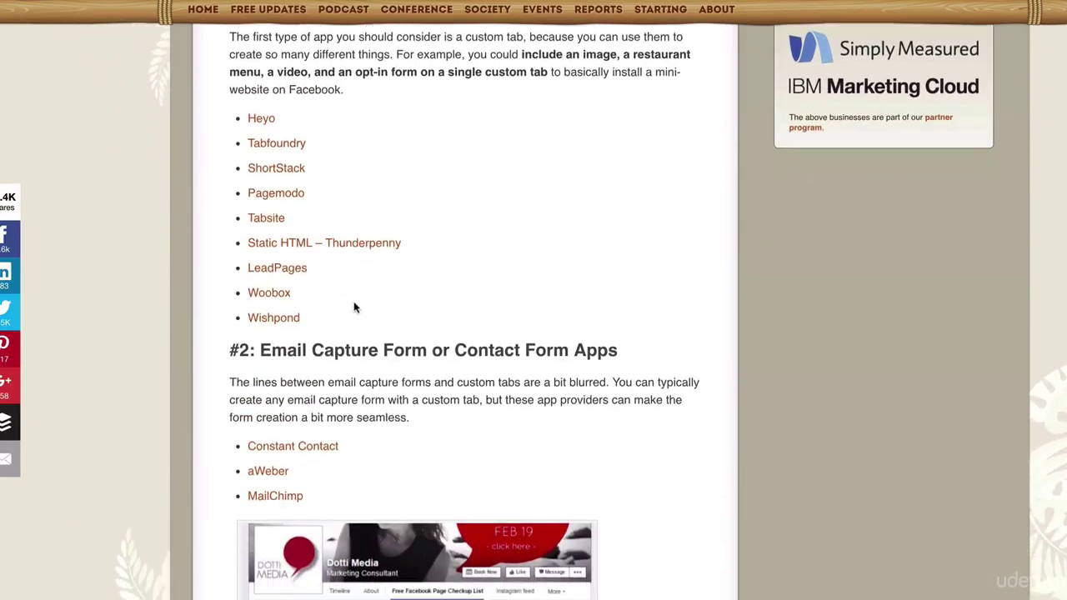
{"action": "scroll", "coordinate": [357, 307], "scroll_direction": "down", "scroll_amount": 3}
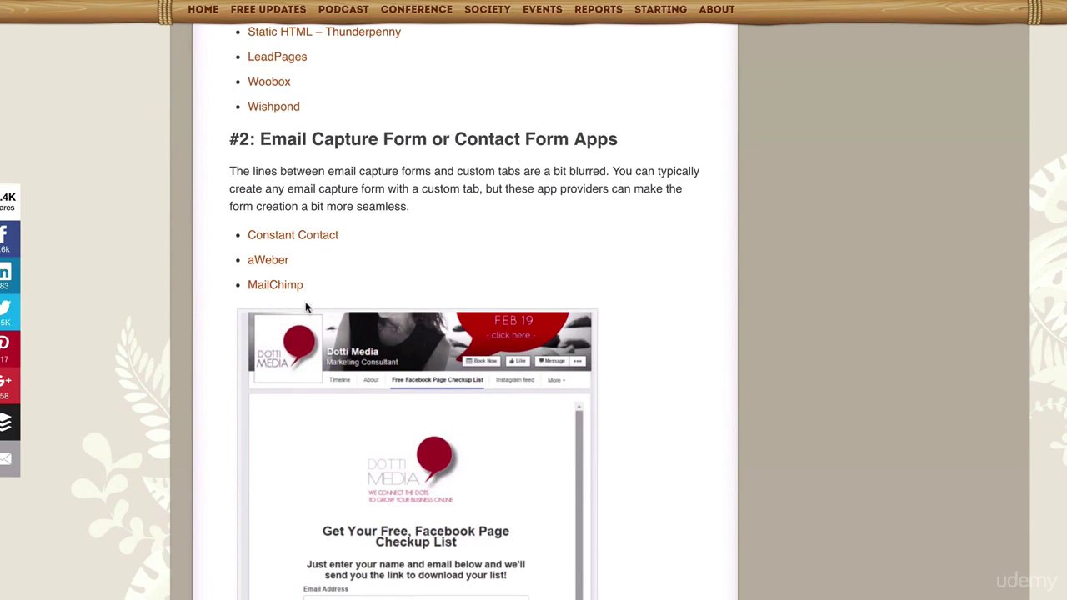
{"action": "scroll", "coordinate": [306, 308], "scroll_direction": "down", "scroll_amount": 2}
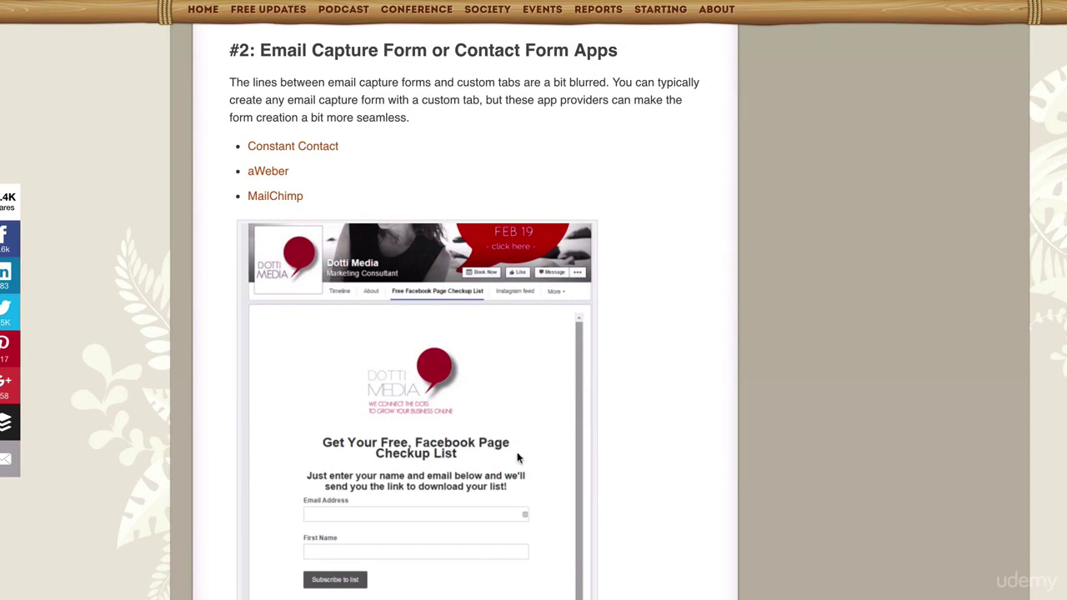
{"action": "scroll", "coordinate": [607, 409], "scroll_direction": "down", "scroll_amount": 3}
{"action": "scroll", "coordinate": [607, 409], "scroll_direction": "down", "scroll_amount": 4}
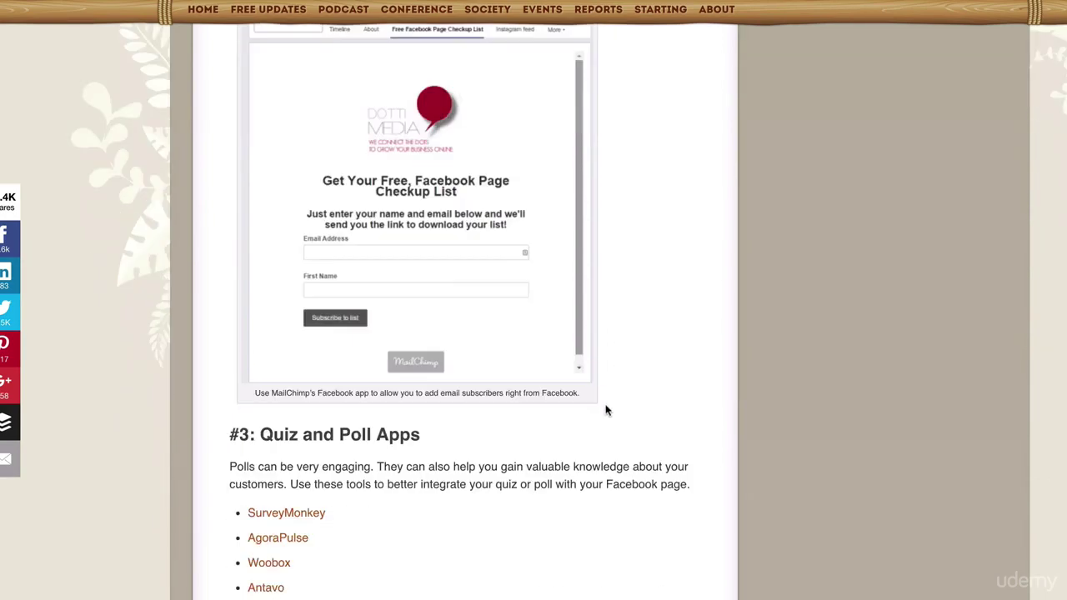
{"action": "scroll", "coordinate": [405, 344], "scroll_direction": "down", "scroll_amount": 5}
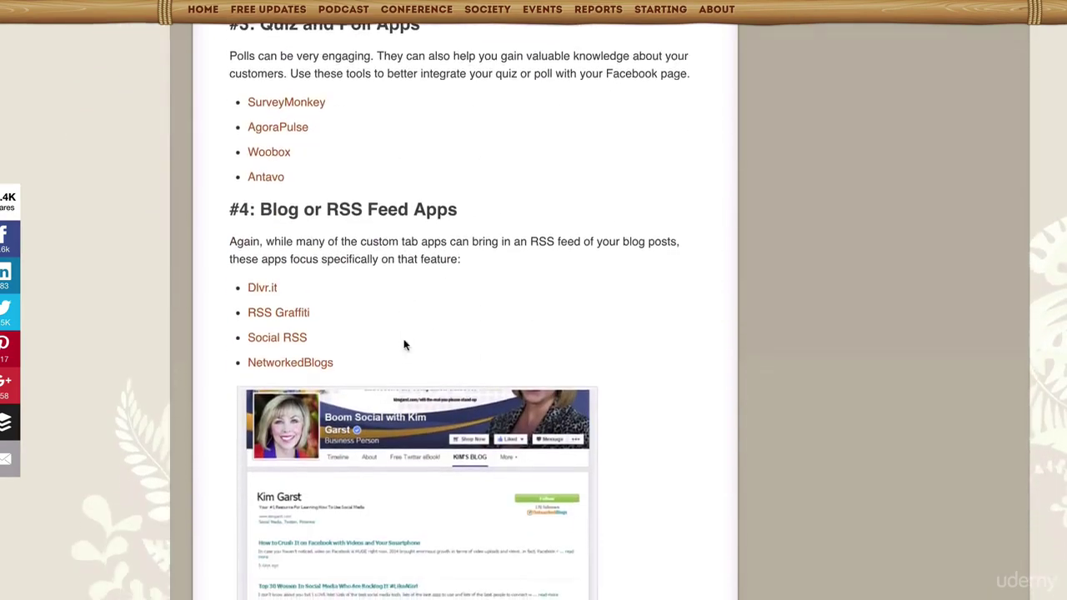
{"action": "scroll", "coordinate": [383, 189], "scroll_direction": "down", "scroll_amount": 5}
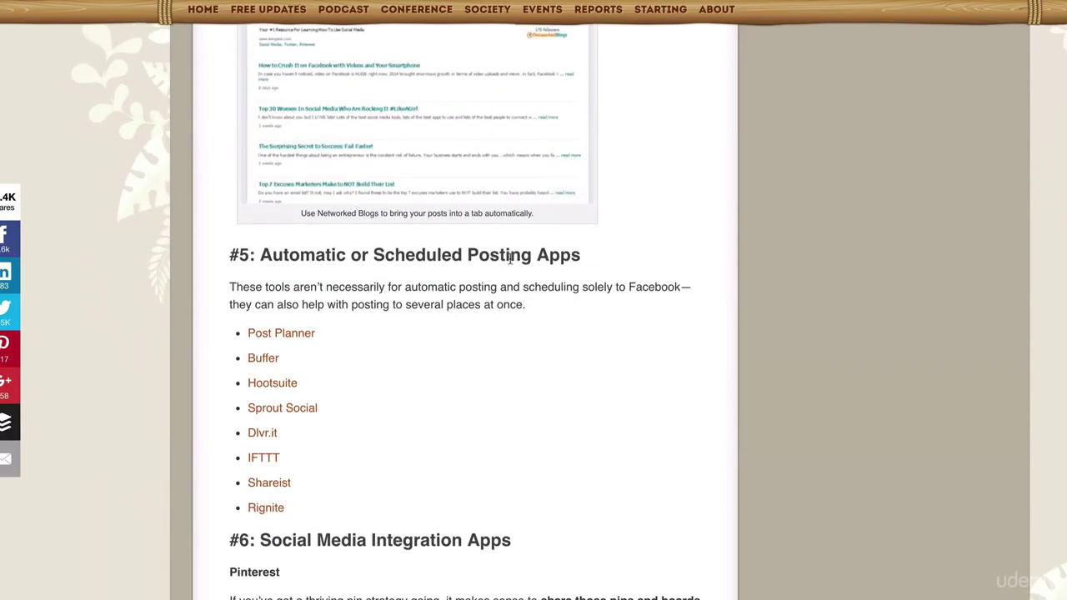
{"action": "scroll", "coordinate": [488, 281], "scroll_direction": "down", "scroll_amount": 4}
{"action": "scroll", "coordinate": [342, 265], "scroll_direction": "down", "scroll_amount": 2}
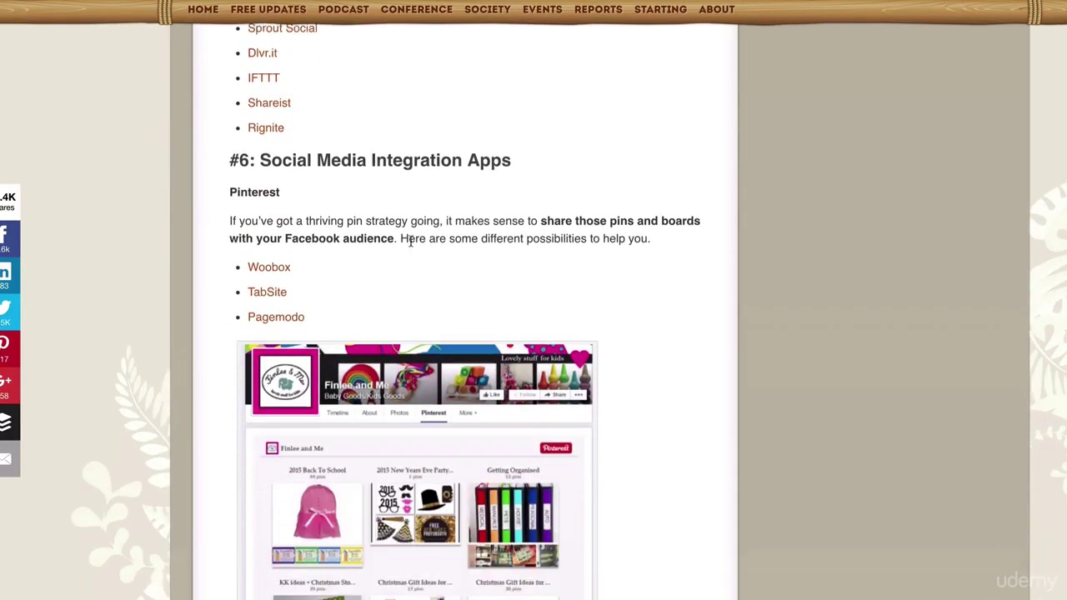
{"action": "scroll", "coordinate": [273, 248], "scroll_direction": "down", "scroll_amount": 10}
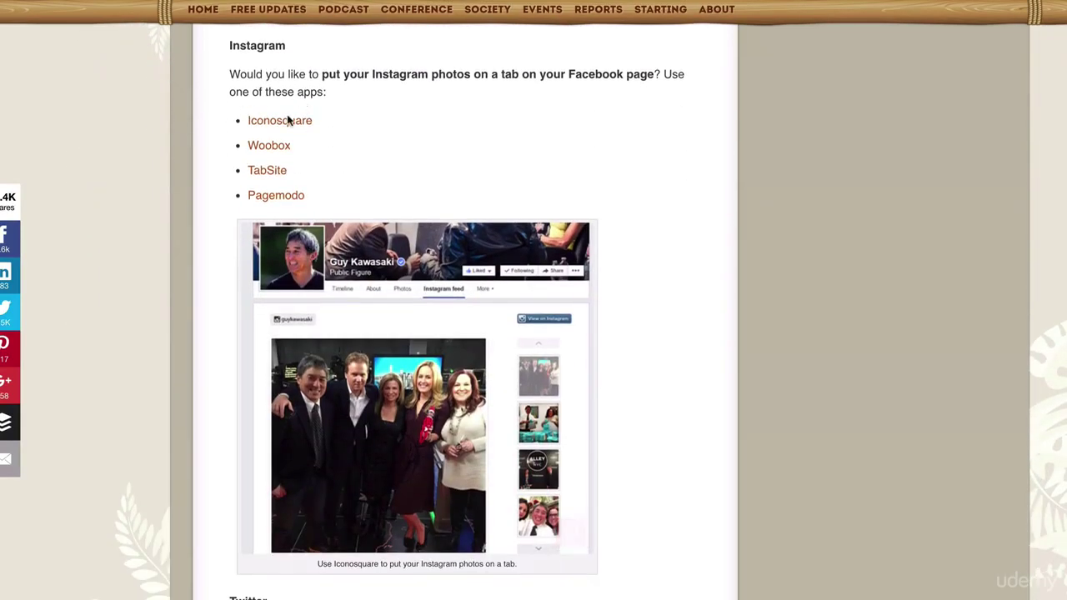
Skim the rest of the article down to #8 Contest Apps, then scroll back up
{"action": "scroll", "coordinate": [382, 209], "scroll_direction": "down", "scroll_amount": 3}
{"action": "scroll", "coordinate": [388, 223], "scroll_direction": "down", "scroll_amount": 8}
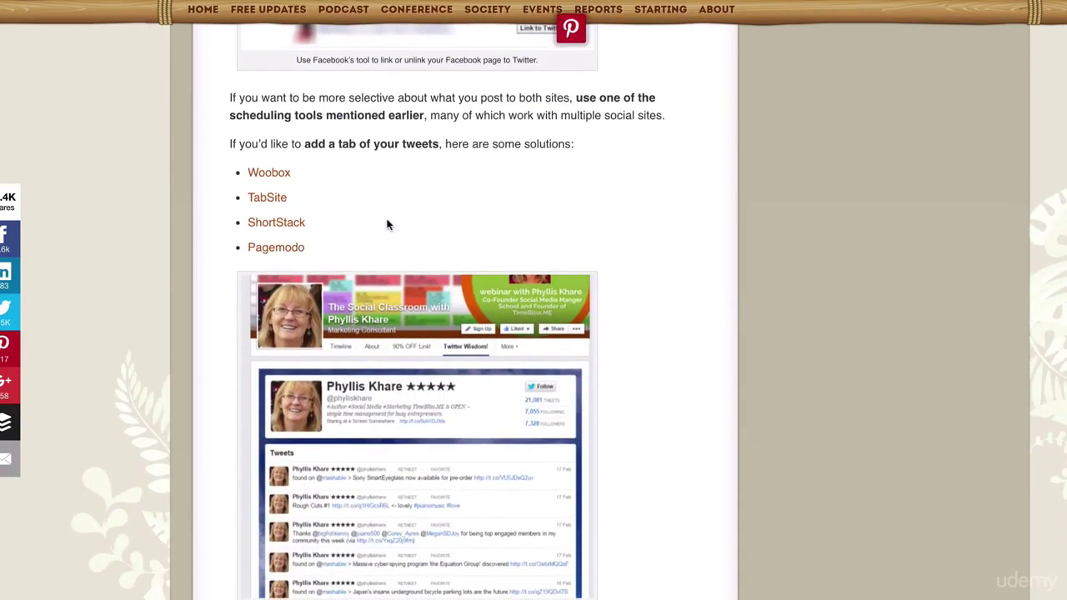
{"action": "scroll", "coordinate": [388, 223], "scroll_direction": "down", "scroll_amount": 3}
{"action": "scroll", "coordinate": [388, 223], "scroll_direction": "down", "scroll_amount": 3}
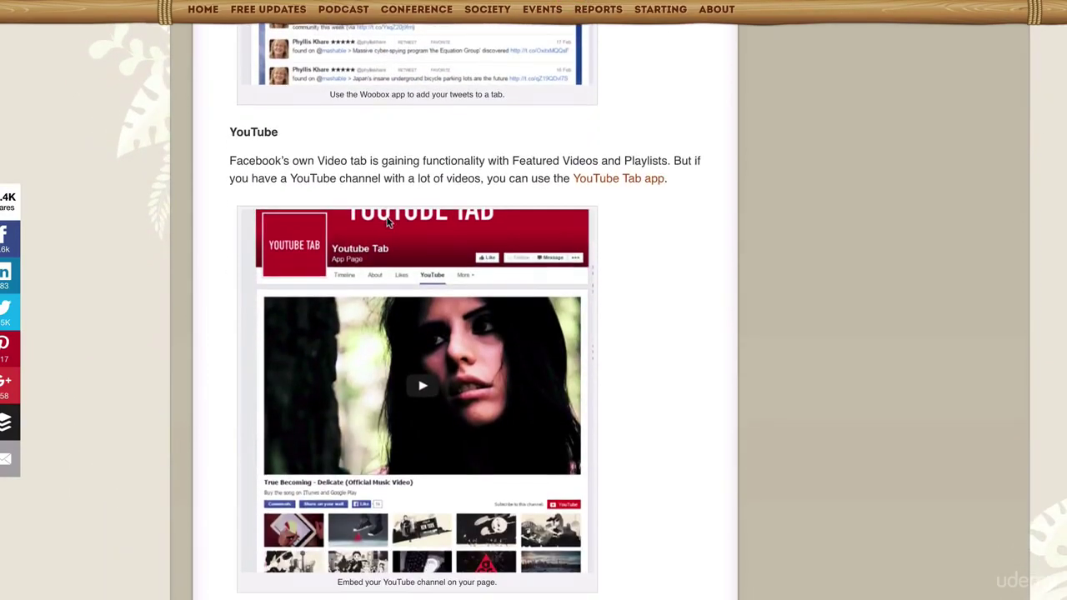
{"action": "scroll", "coordinate": [528, 289], "scroll_direction": "down", "scroll_amount": 2}
{"action": "scroll", "coordinate": [576, 310], "scroll_direction": "down", "scroll_amount": 2}
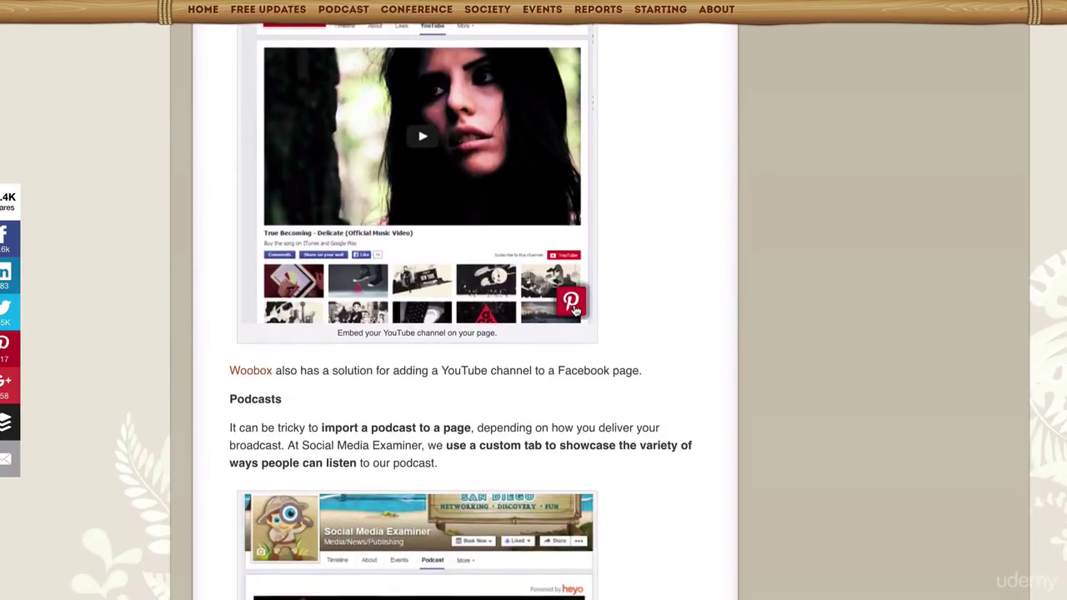
{"action": "scroll", "coordinate": [571, 307], "scroll_direction": "down", "scroll_amount": 3}
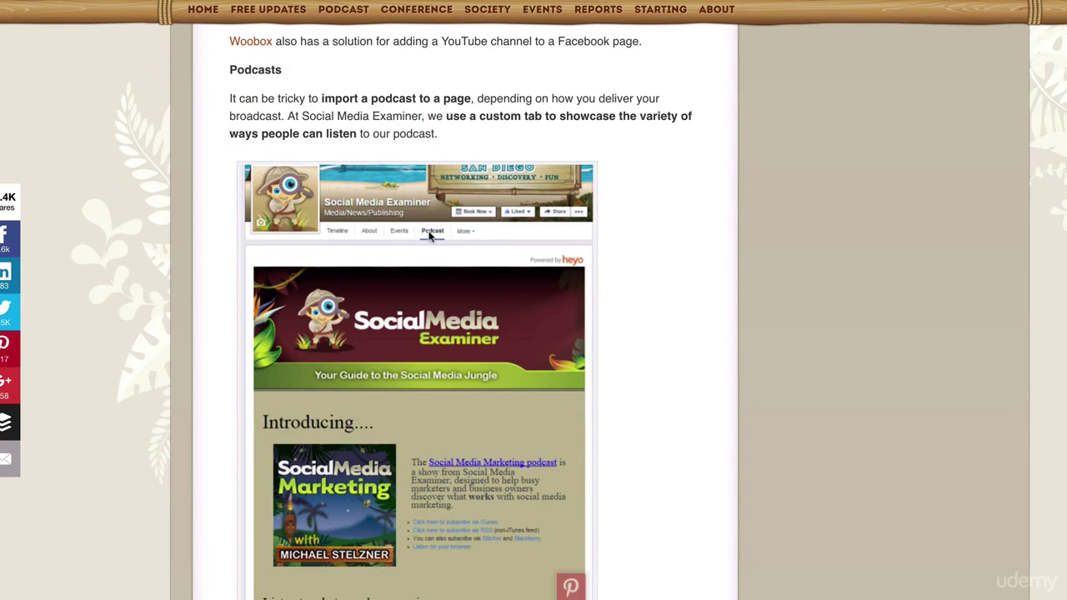
{"action": "scroll", "coordinate": [472, 260], "scroll_direction": "down", "scroll_amount": 10}
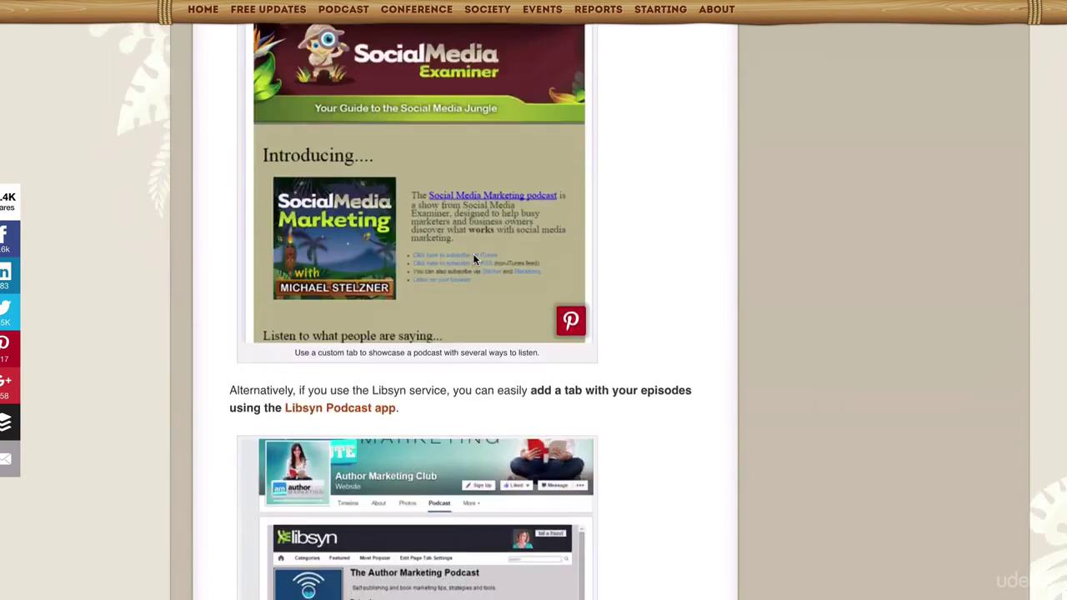
{"action": "scroll", "coordinate": [472, 260], "scroll_direction": "down", "scroll_amount": 10}
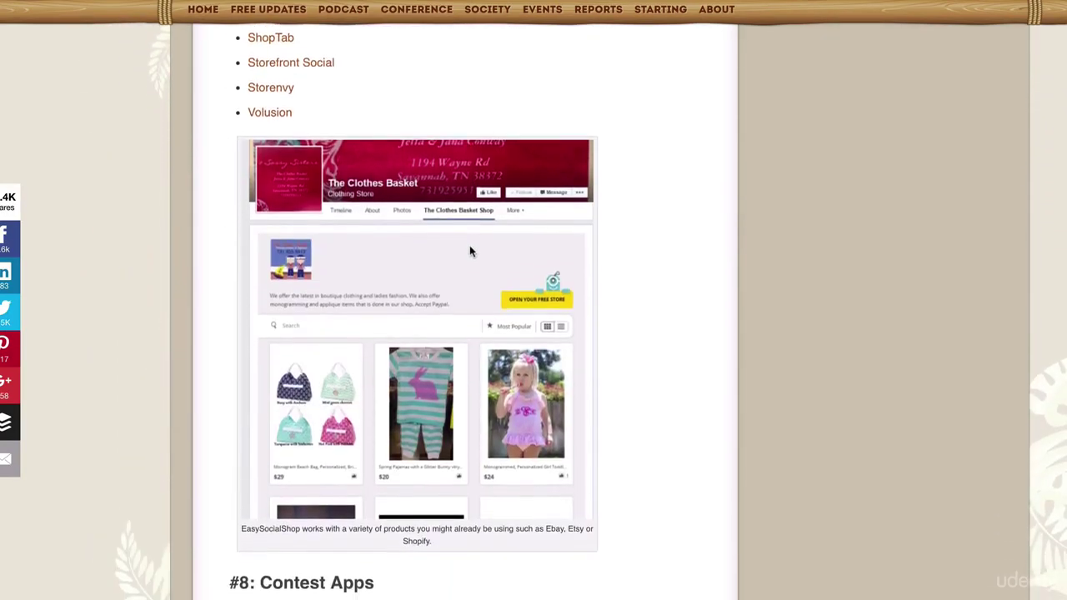
{"action": "scroll", "coordinate": [470, 252], "scroll_direction": "up", "scroll_amount": 20}
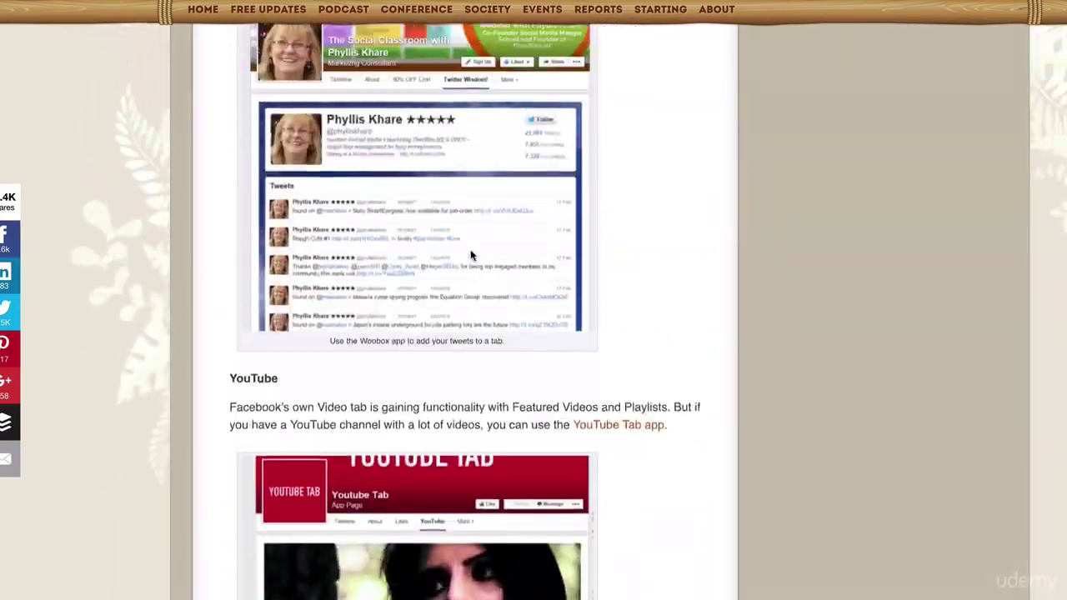
{"action": "scroll", "coordinate": [471, 252], "scroll_direction": "up", "scroll_amount": 15}
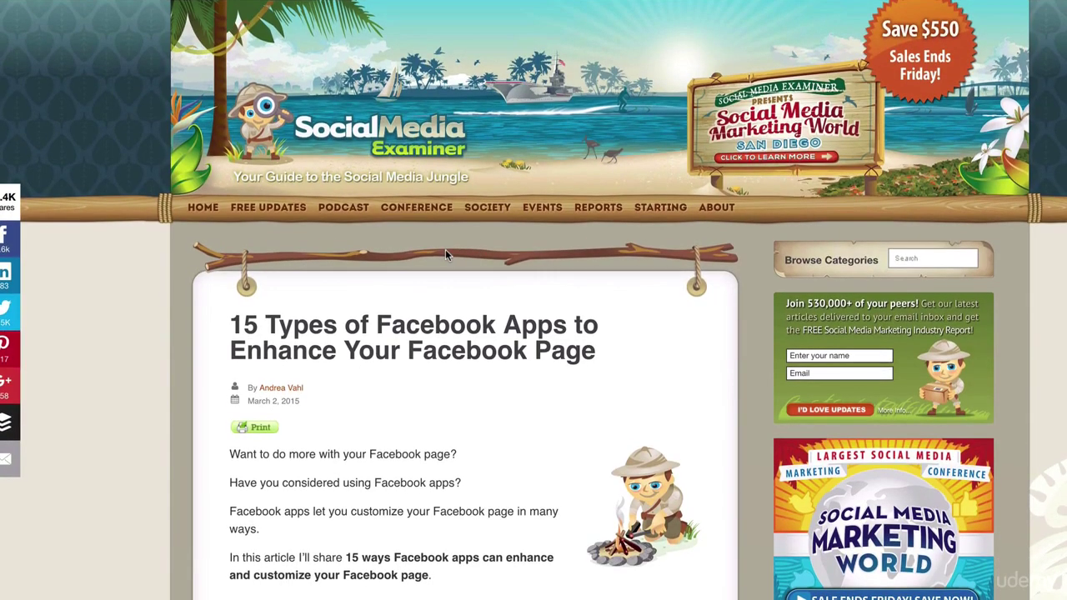